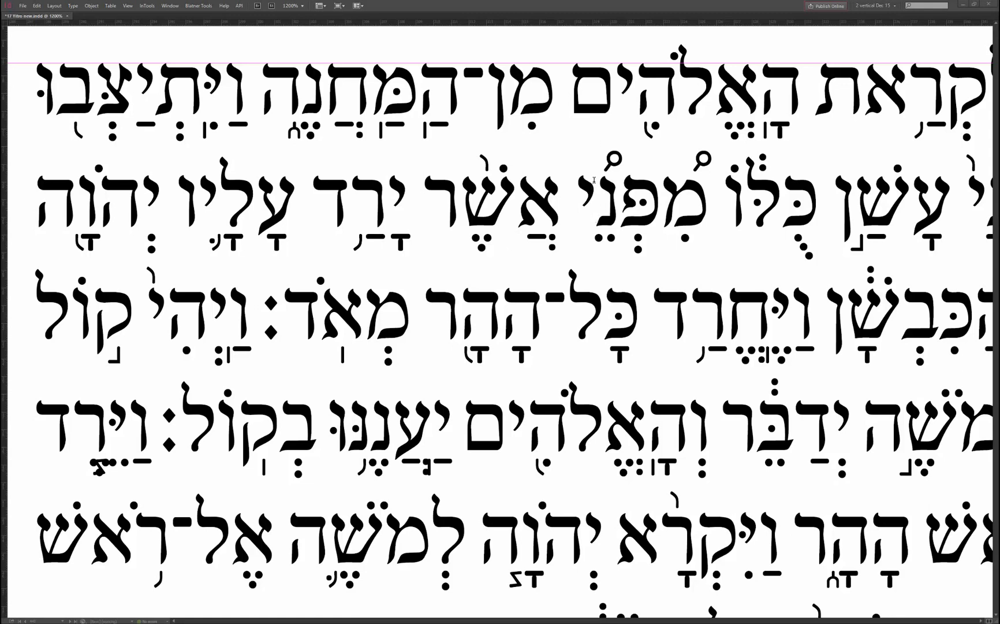
Step: Examine the vowel and cantillation marks for collisions in the words מפני, ויחרד, יעננו and וירד
click(596, 180)
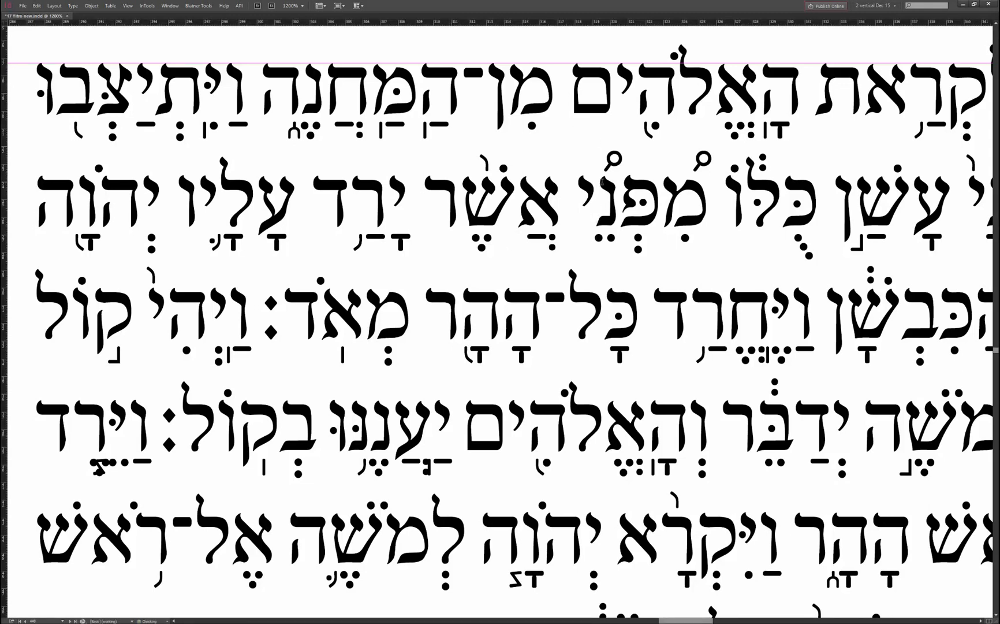
key(shift+Right)
key(shift+Right)
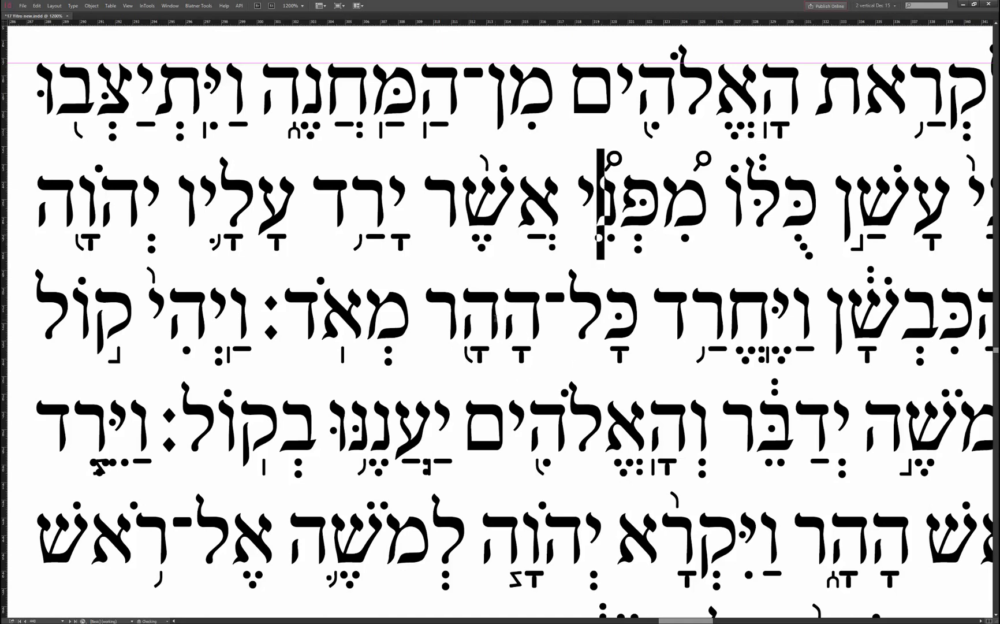
click(495, 318)
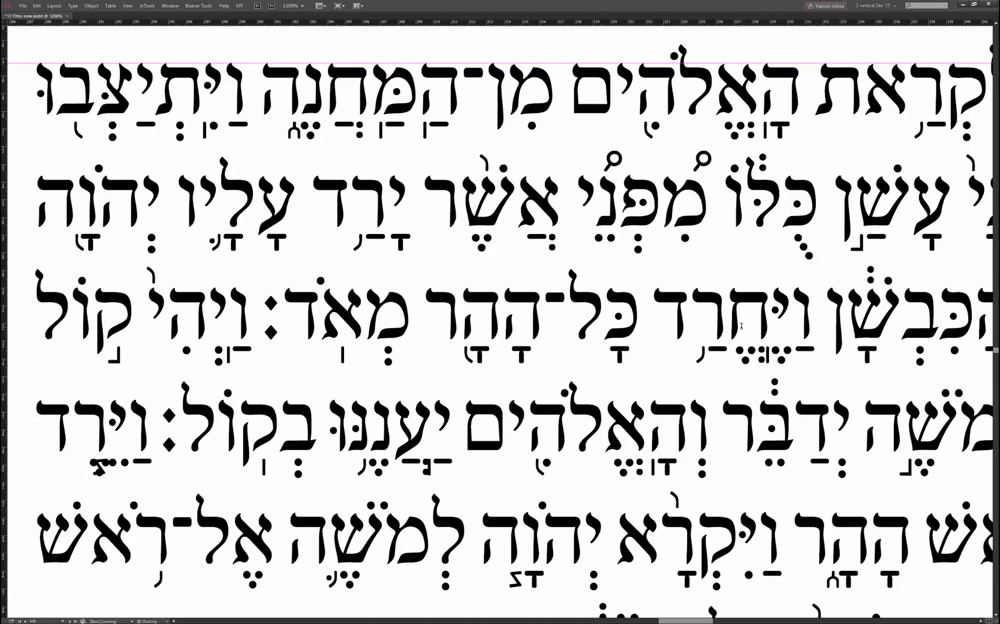
double_click(741, 326)
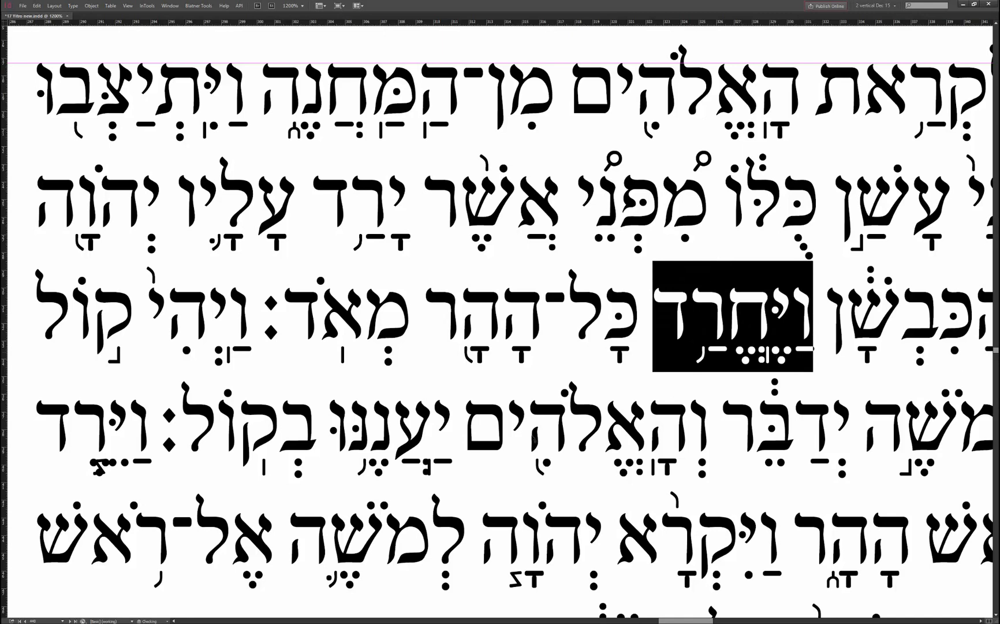
double_click(398, 439)
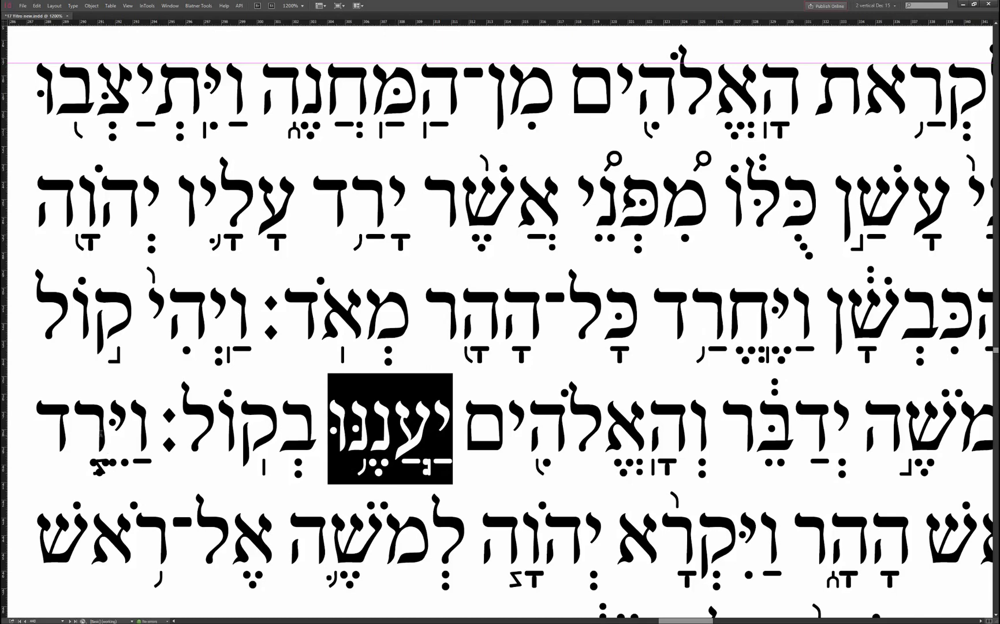
double_click(101, 433)
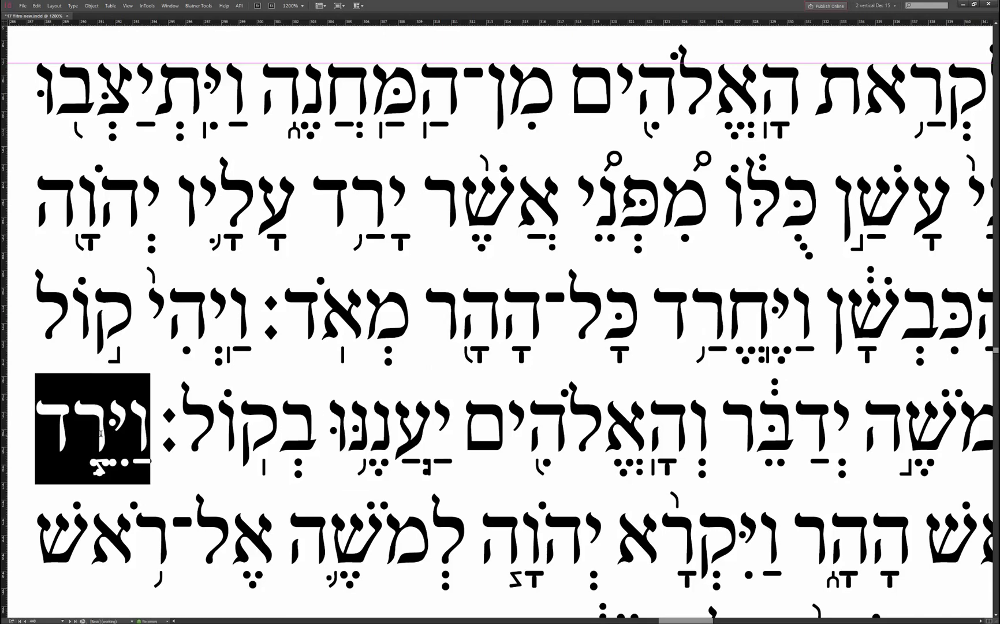
Step: Shift the segol beneath the resh of וירד to the left with Diacritic Positioning, using a horizontal adjustment of -10
key(ctrl+equal)
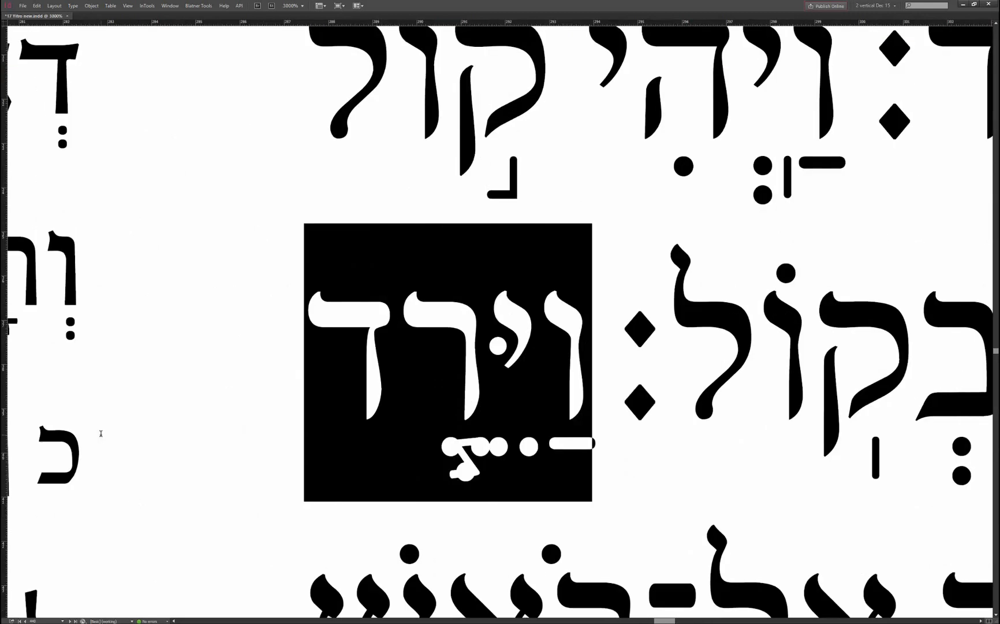
click(456, 388)
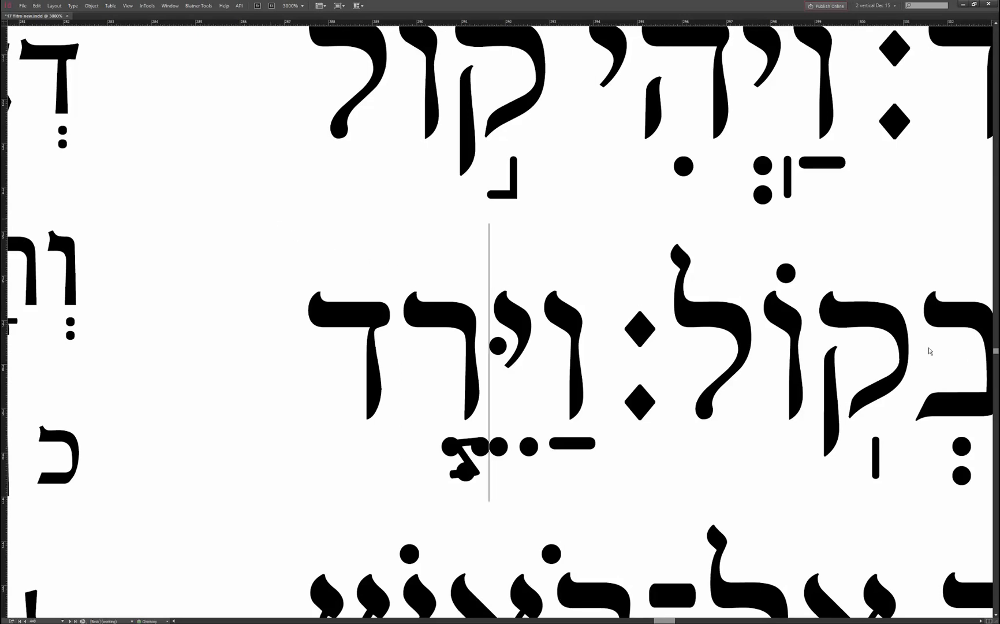
key(ctrl+alt+d)
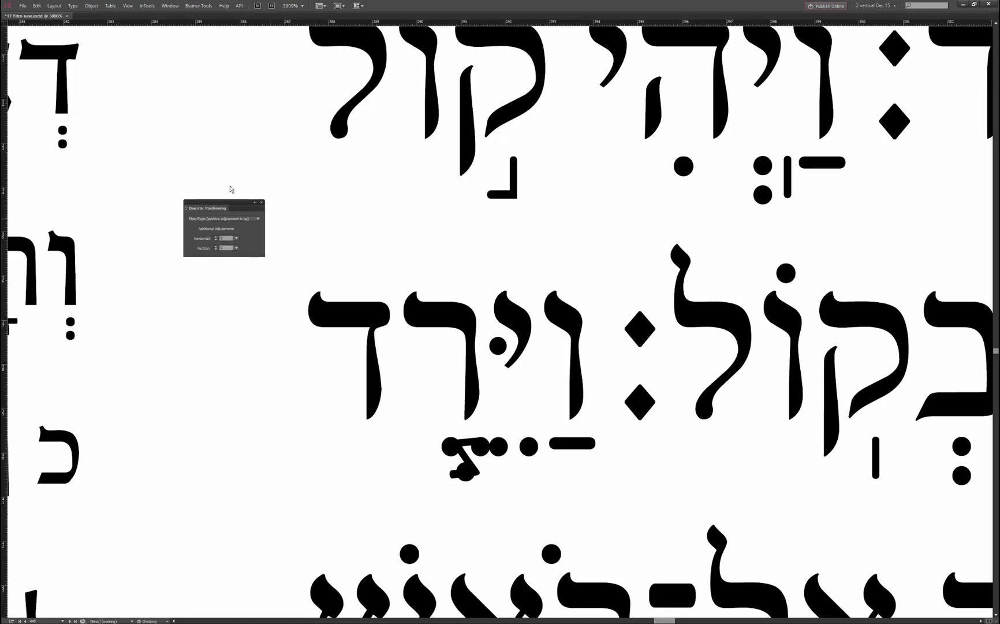
drag(247, 202, 278, 196)
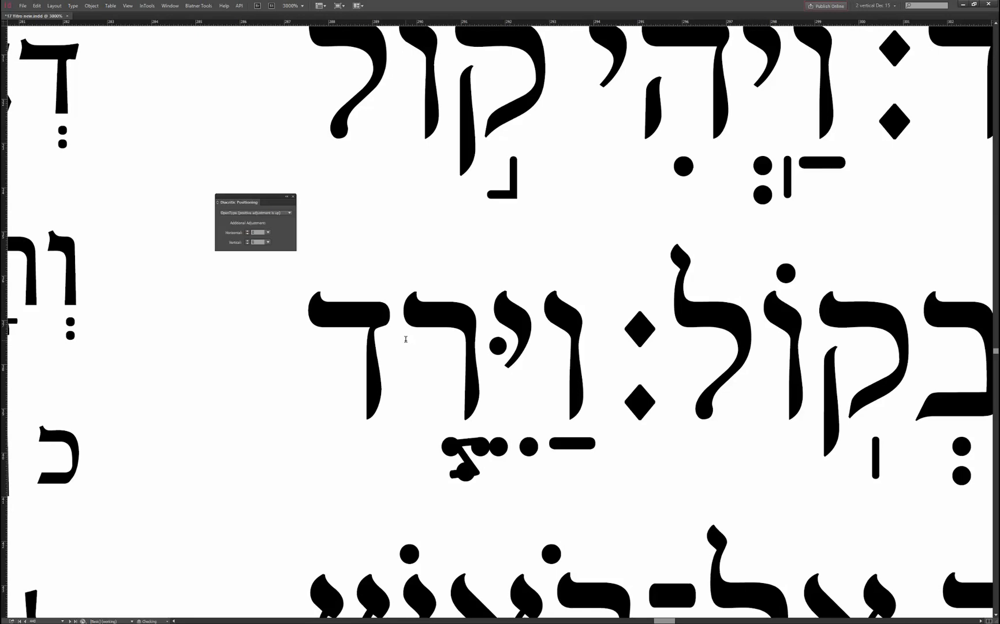
key(shift+Right)
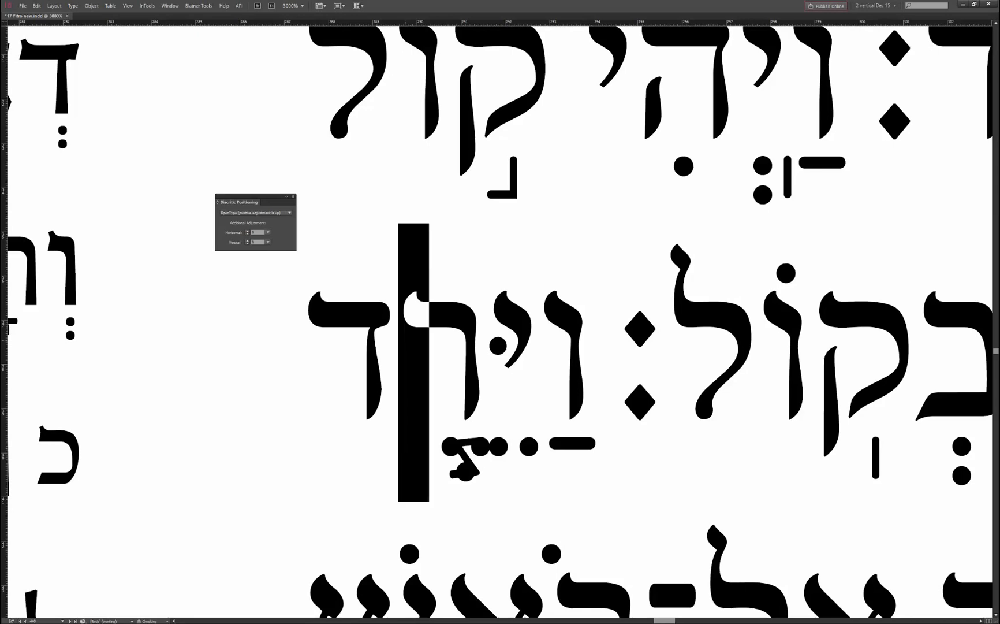
click(248, 231)
click(248, 234)
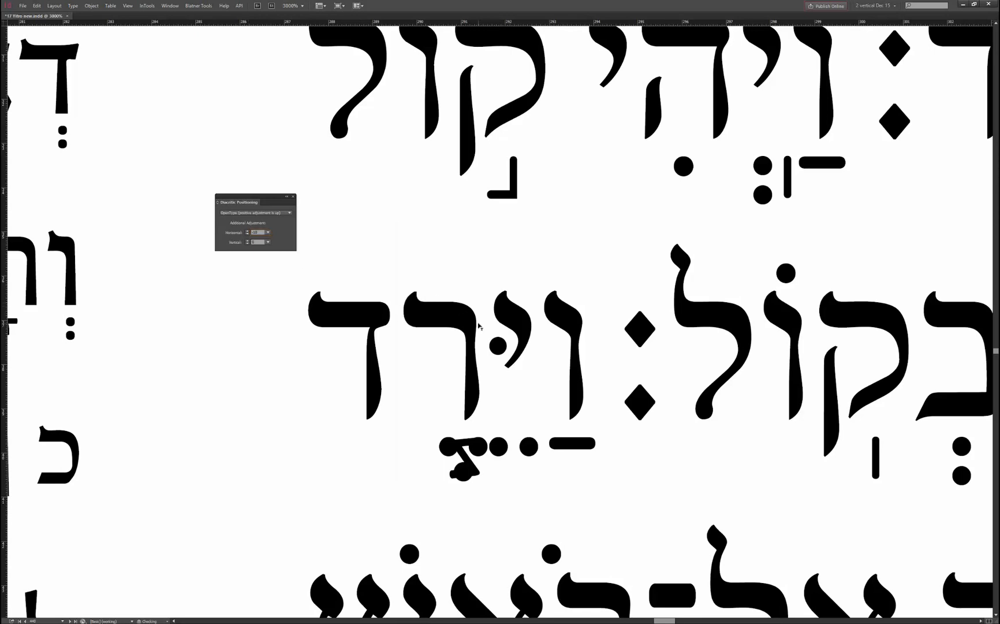
Step: Shift the tzere beneath the yud of וירד to the right with a horizontal adjustment of 30
click(478, 326)
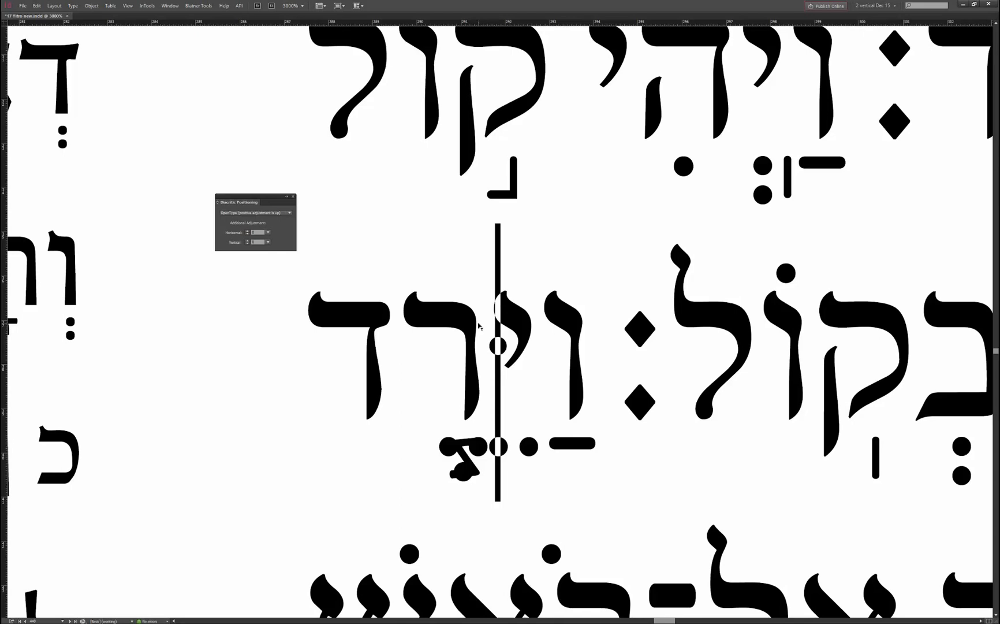
key(alt+Right)
key(alt+Right)
key(alt+Right)
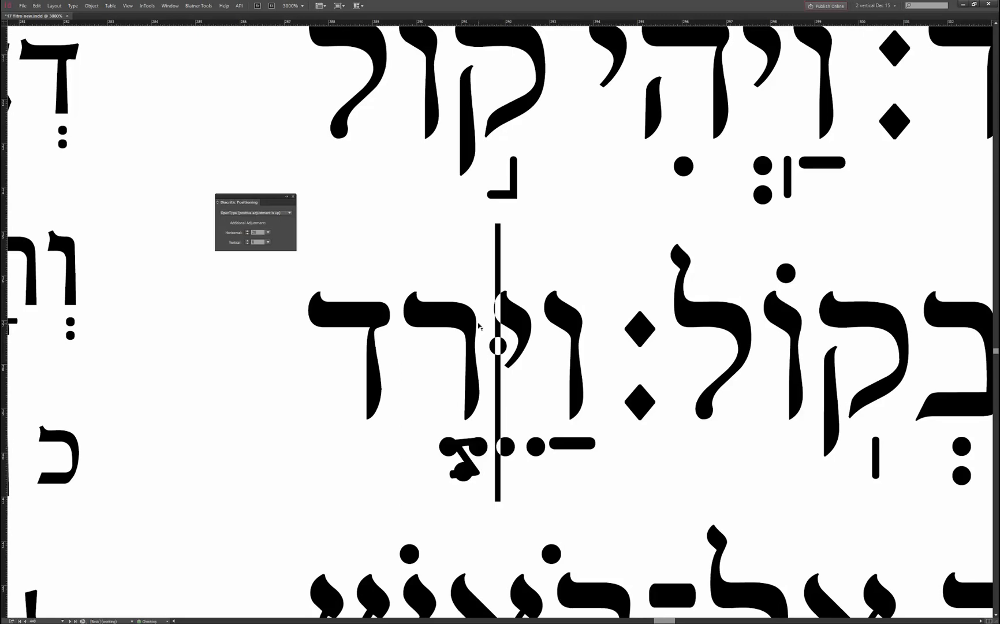
Step: Move the darga mark of the yud in וירד down and to the right, clear of the tzere and segol dots
key(Left)
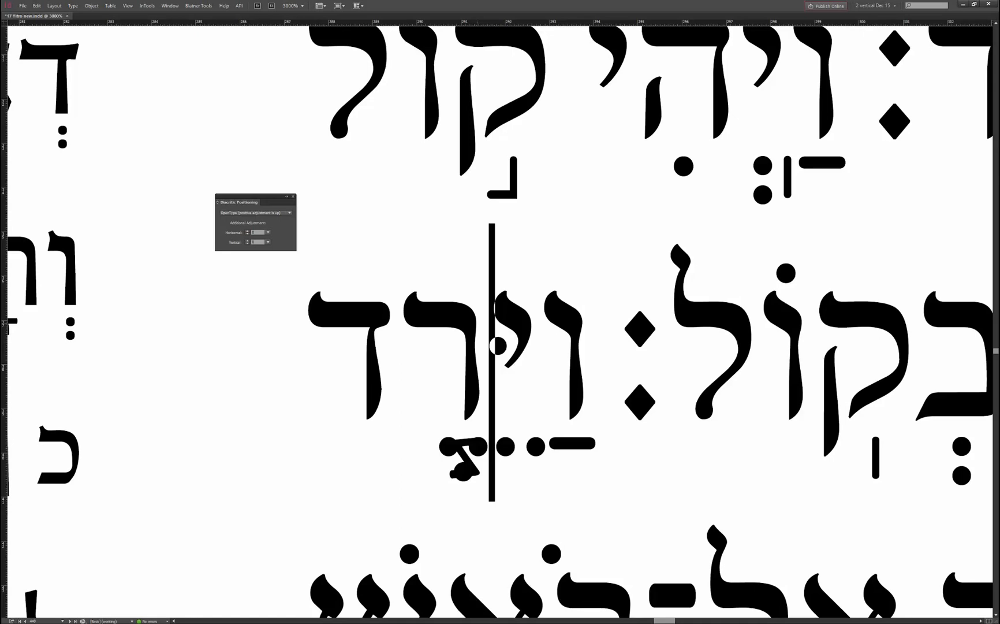
key(alt+Down)
key(alt+Down)
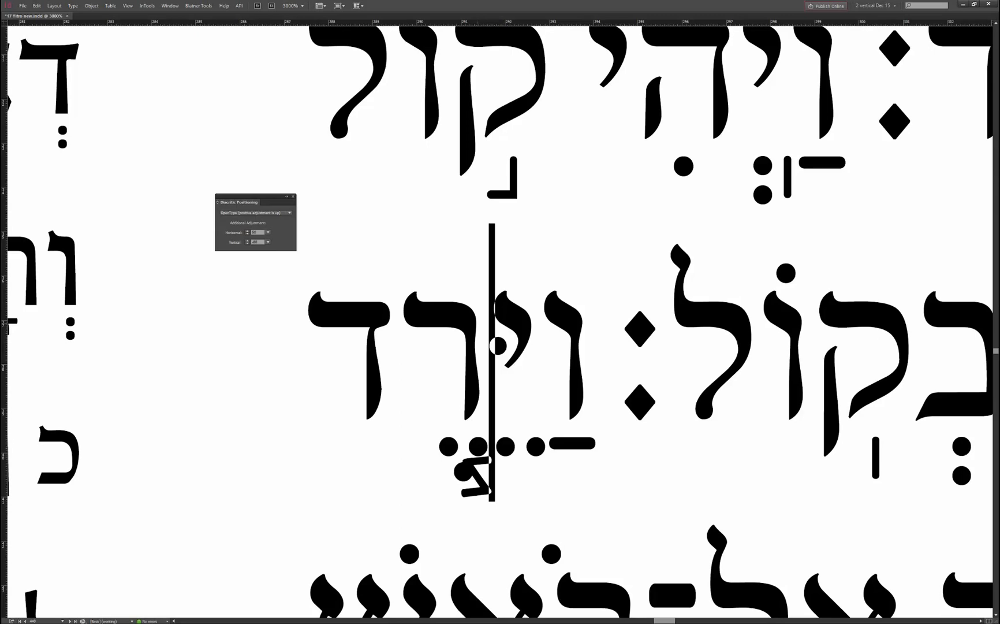
key(Down)
key(Down)
key(Down)
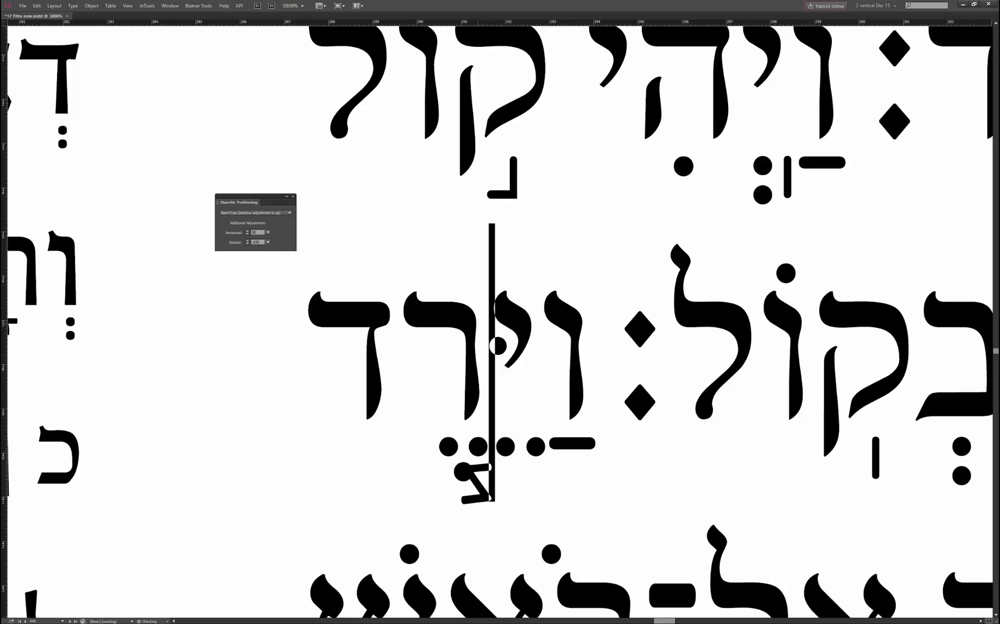
key(Up)
key(Up)
key(Up)
key(Up)
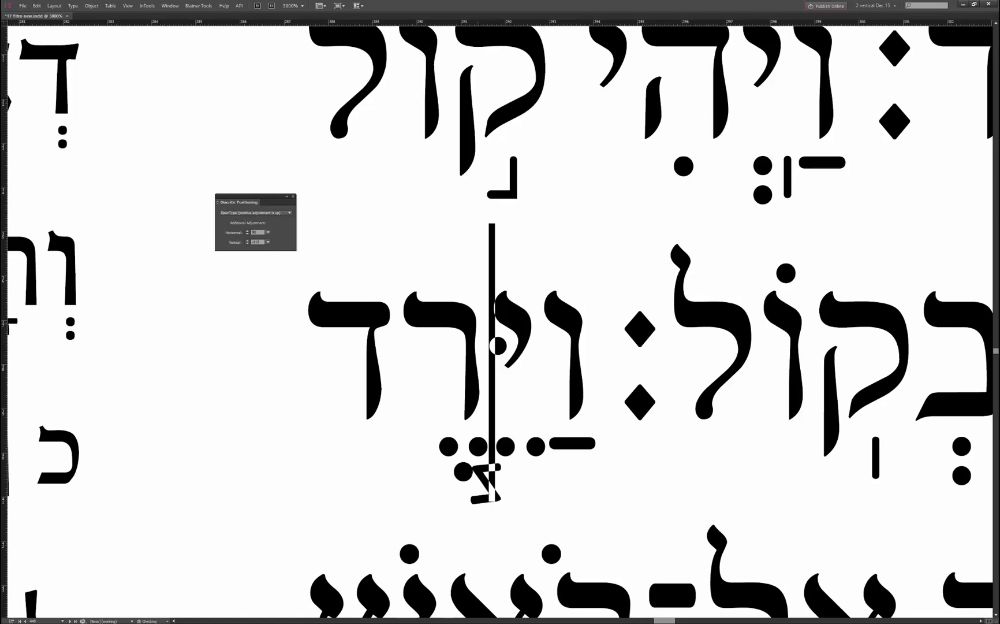
key(Up)
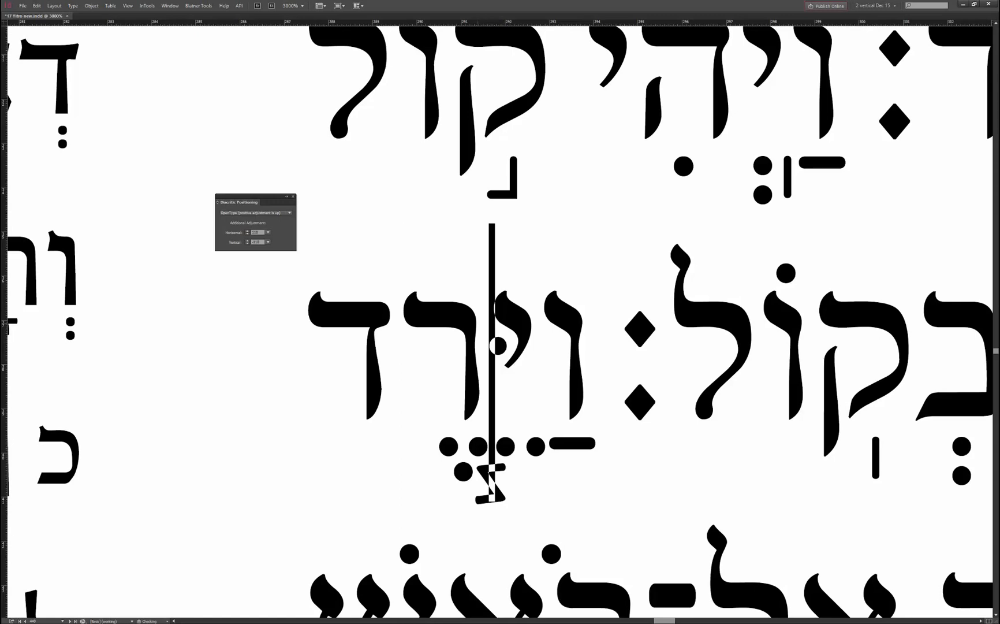
key(Down)
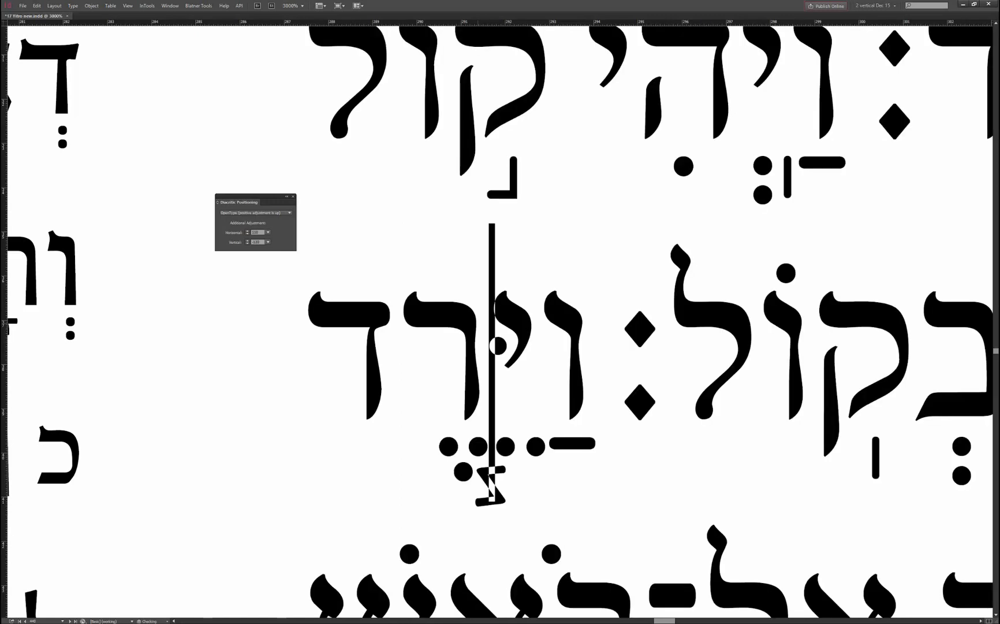
key(Up)
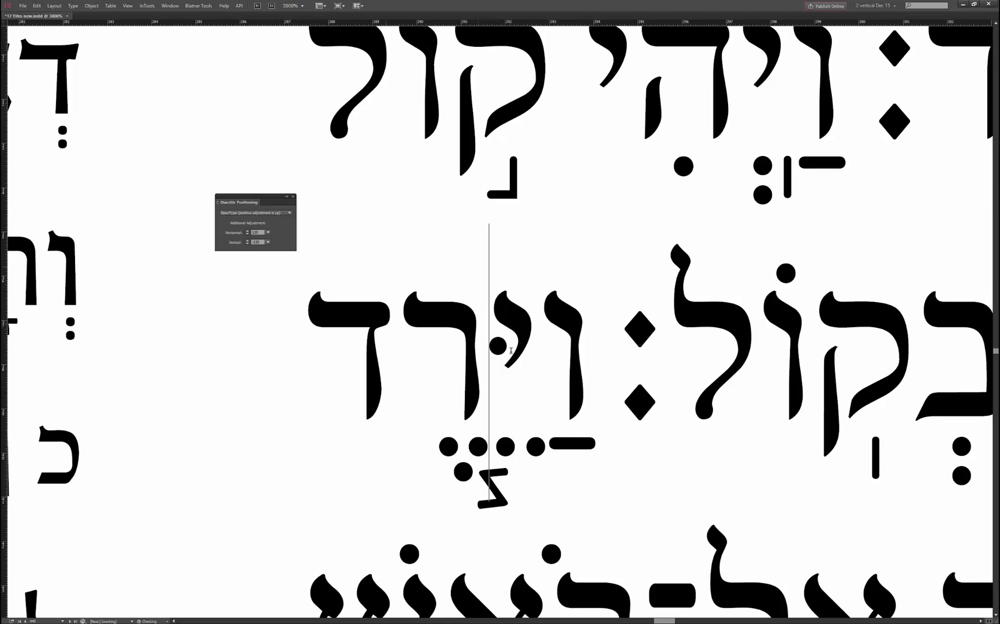
Step: Shift the patach beneath the vav of וירד to the right with a horizontal adjustment of 30
click(542, 360)
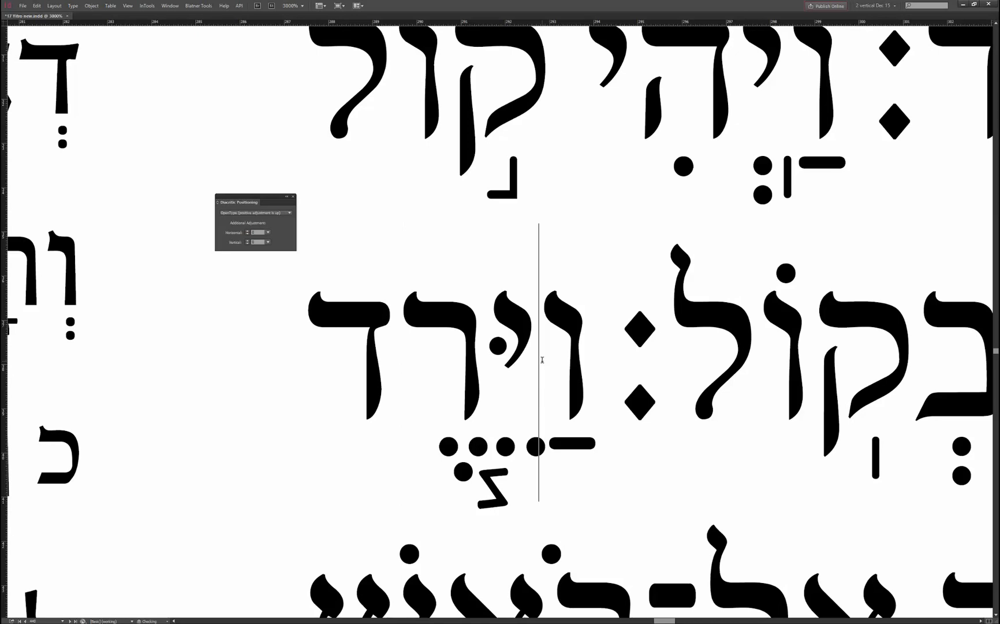
key(shift+Right)
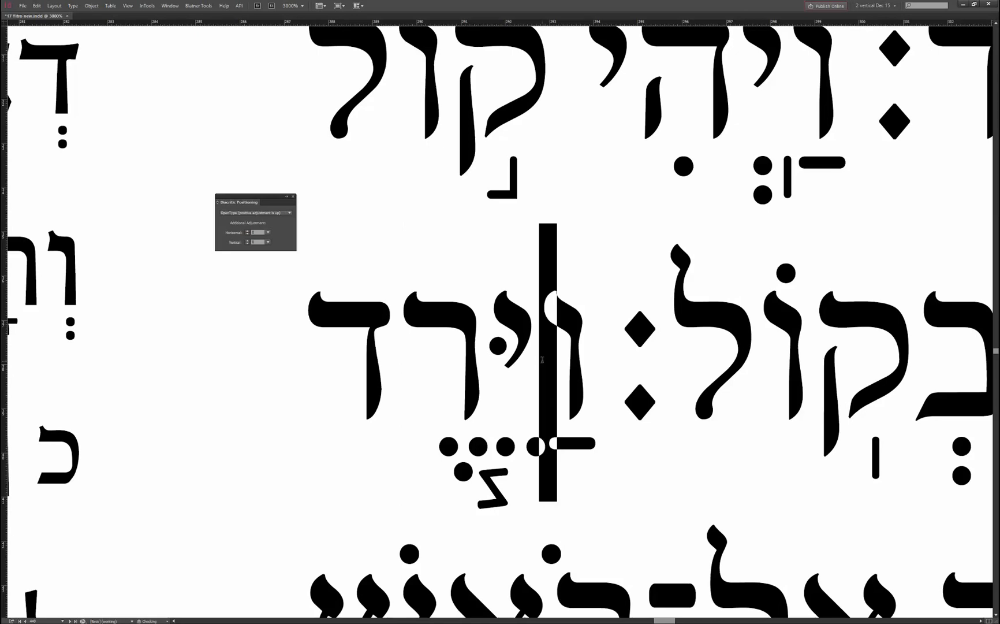
key(alt+Right)
key(alt+Right)
key(alt+Right)
Step: Shift the segol beneath the resh of וירד one more increment to the left
click(383, 363)
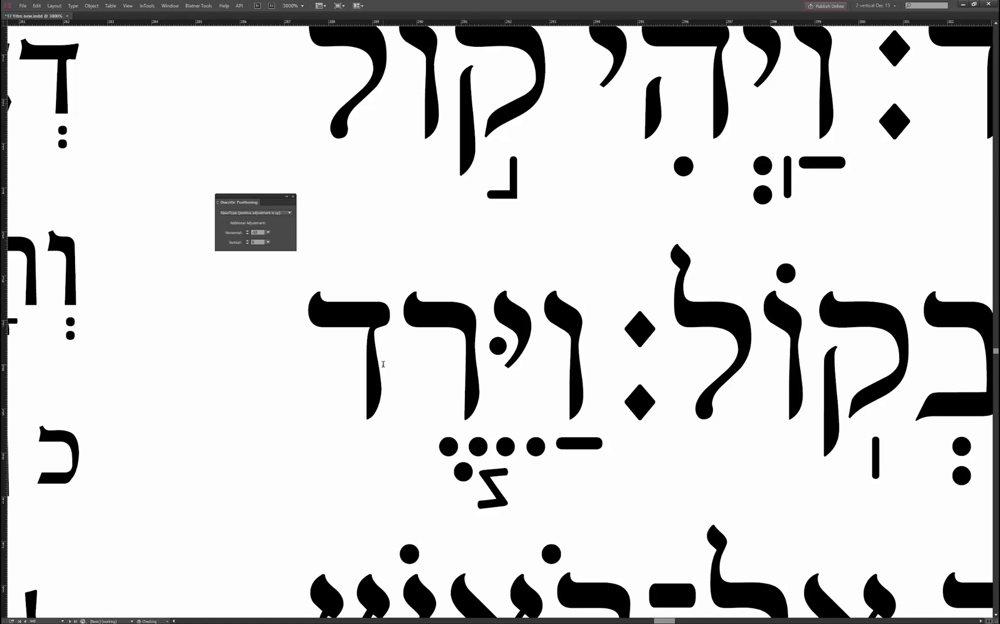
key(shift+Right)
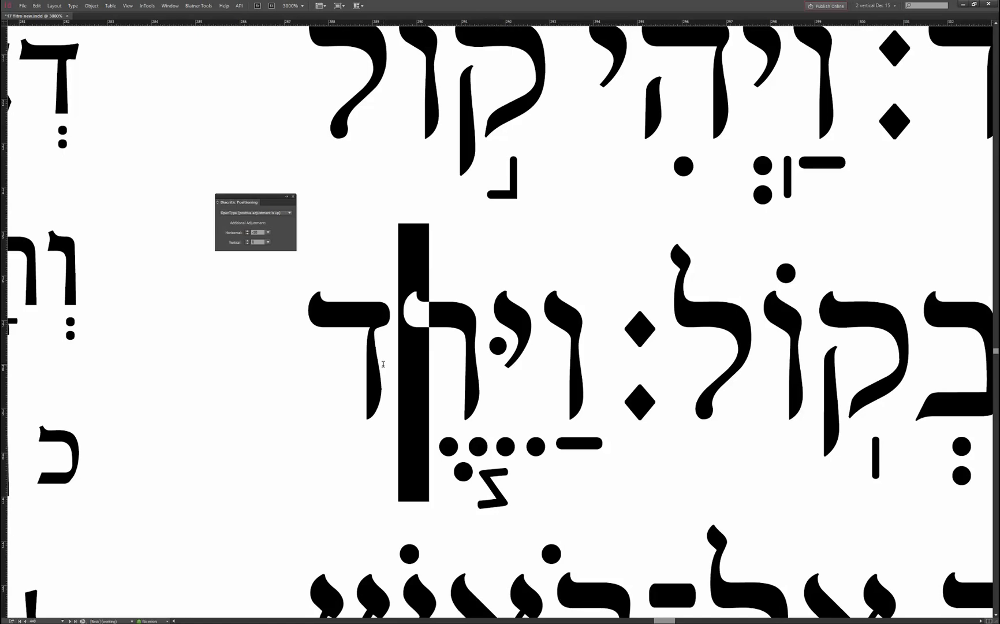
key(alt+Left)
Step: Add the vav, yud and resh of וירד with their marks from InDesign as a glyph sequence in the "new livorna larger nikud" table
drag(0, 92, 623, 61)
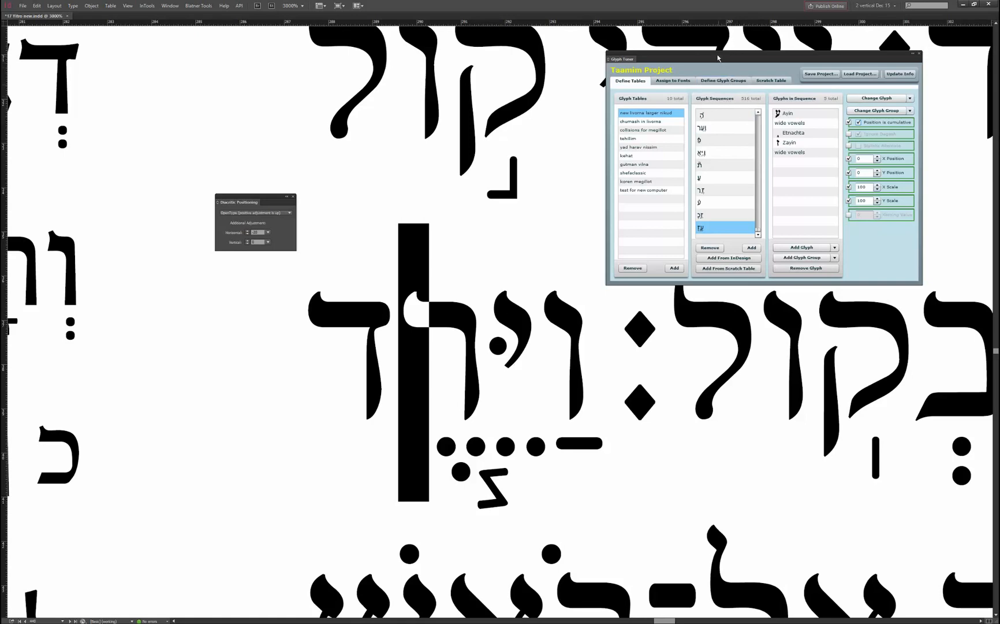
drag(718, 58, 664, 86)
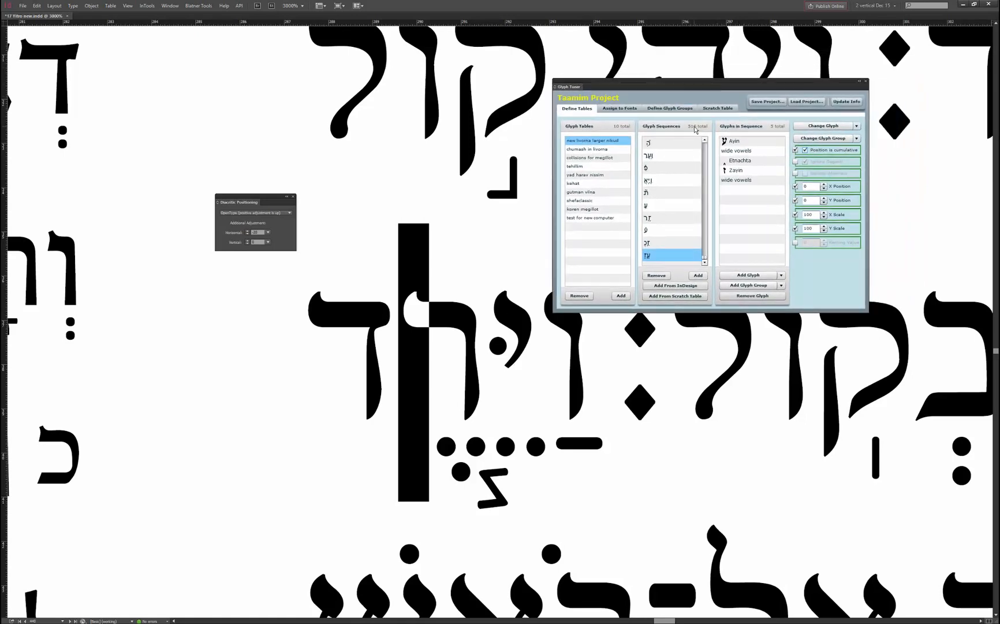
drag(634, 82, 677, 49)
click(398, 368)
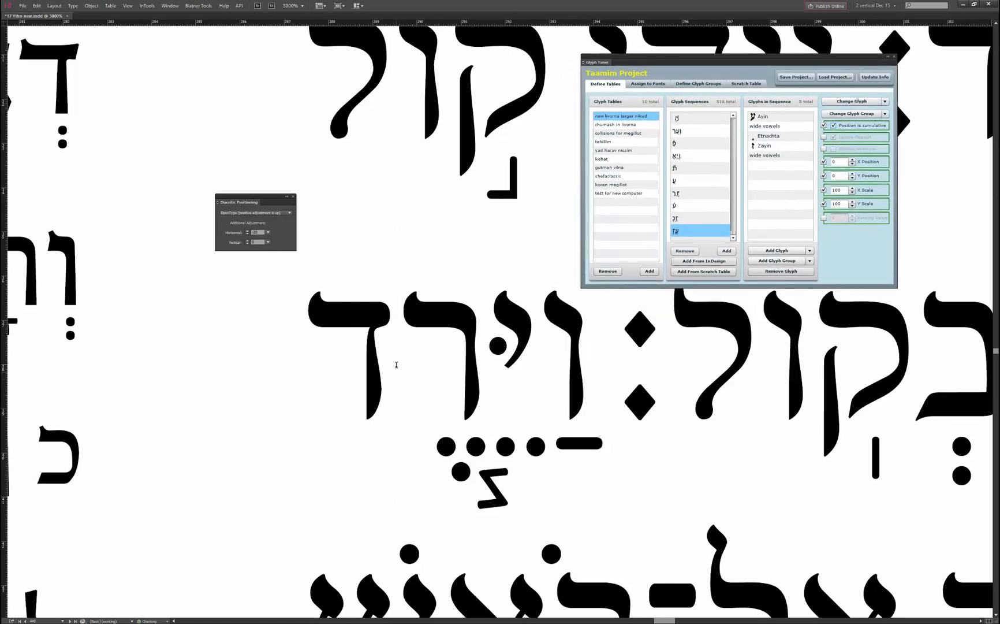
shift+click(587, 366)
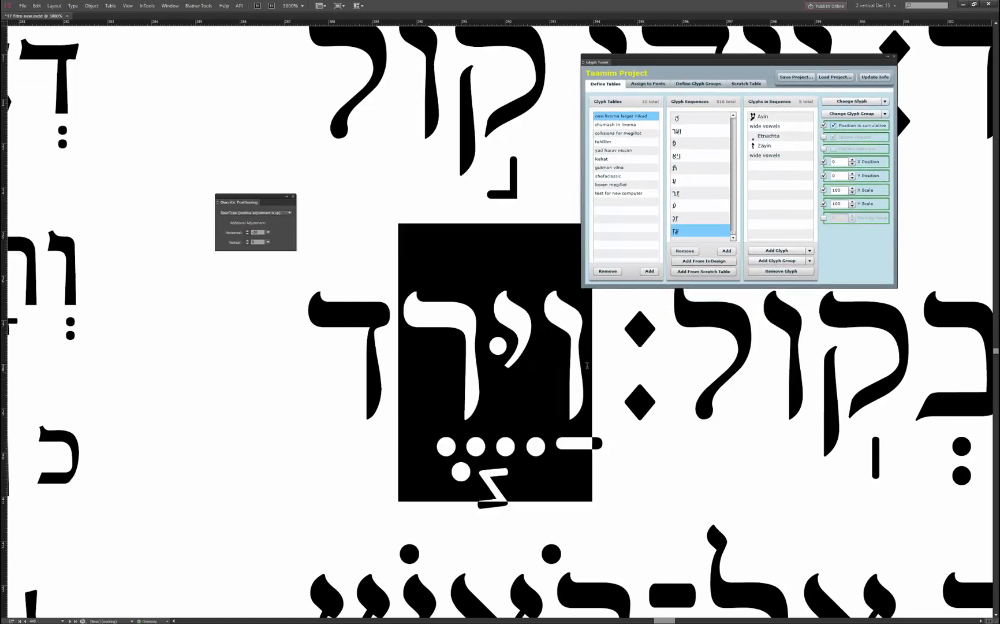
click(705, 262)
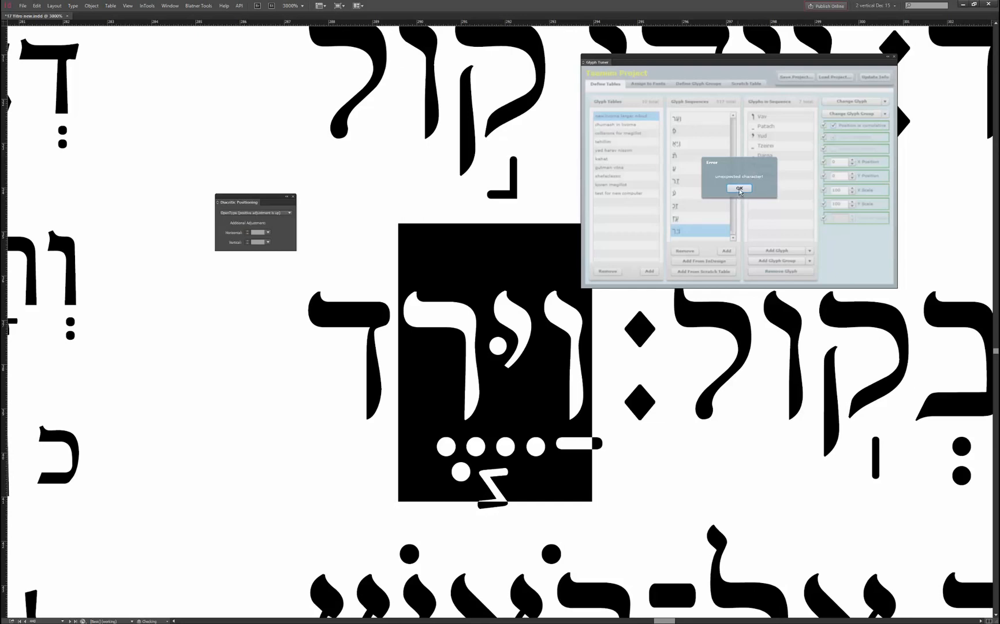
click(740, 189)
Step: Check which vowels belong to the wide vowels glyph group and select the Patach in the new glyph sequence
click(764, 136)
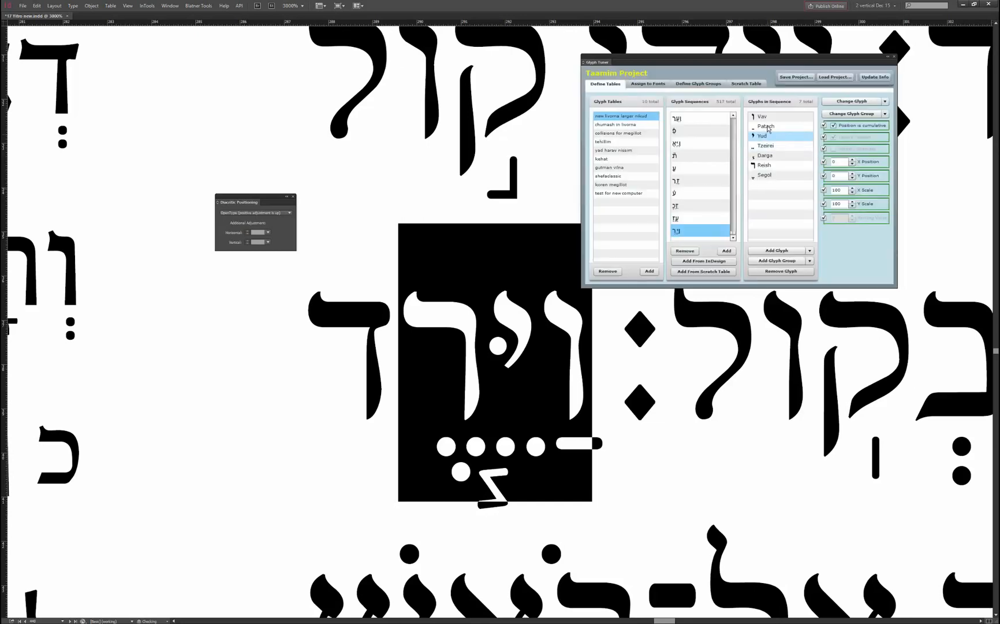
click(770, 129)
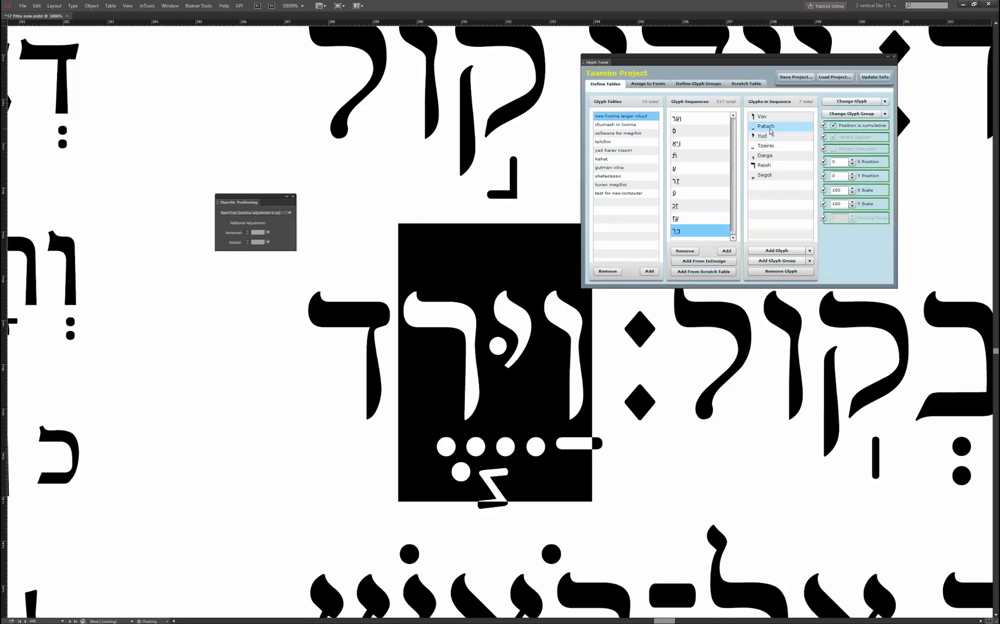
click(698, 85)
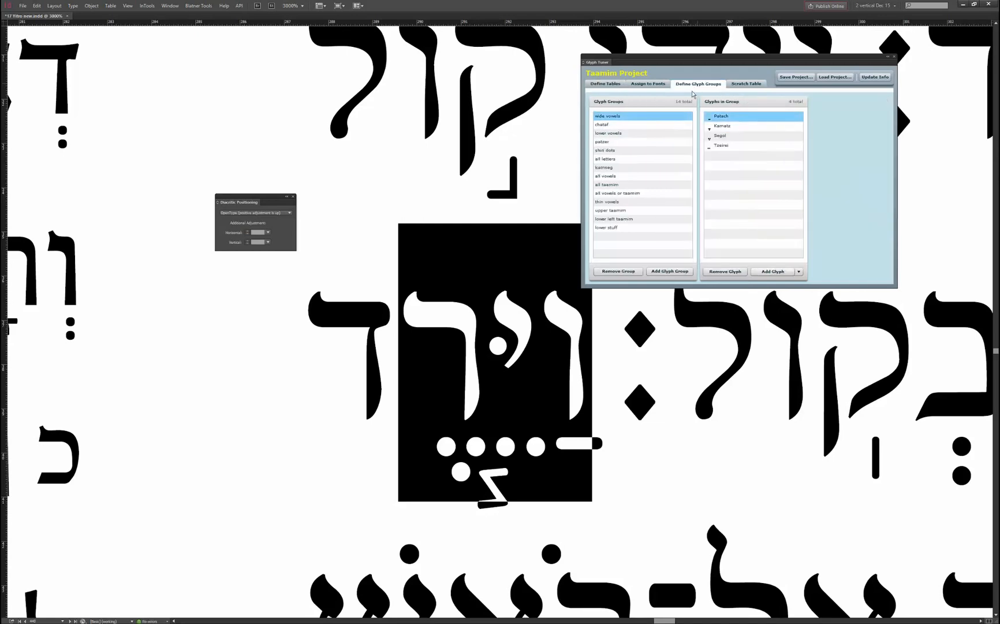
double_click(607, 117)
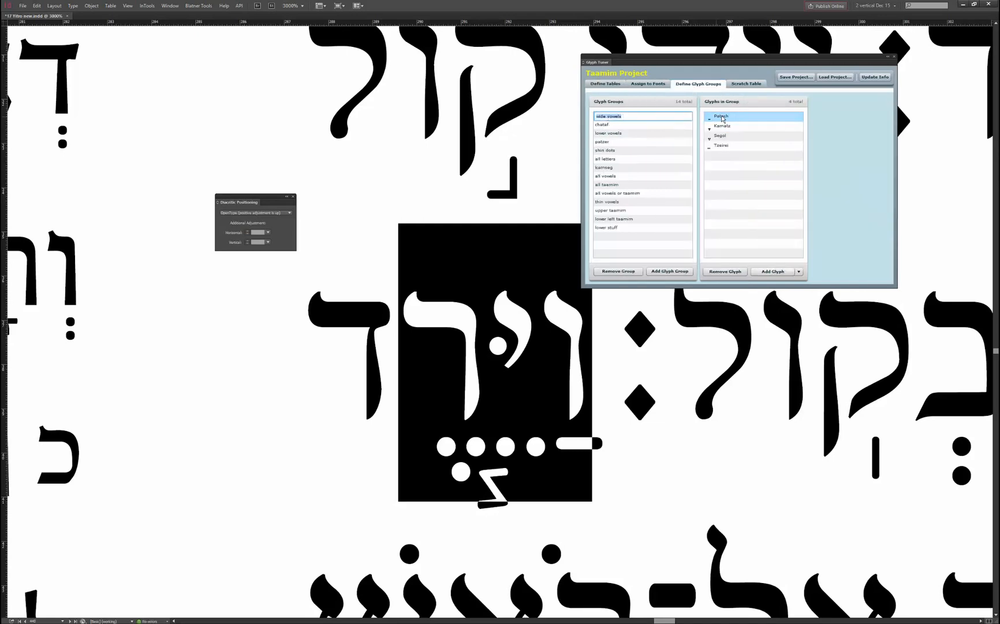
click(604, 84)
click(767, 125)
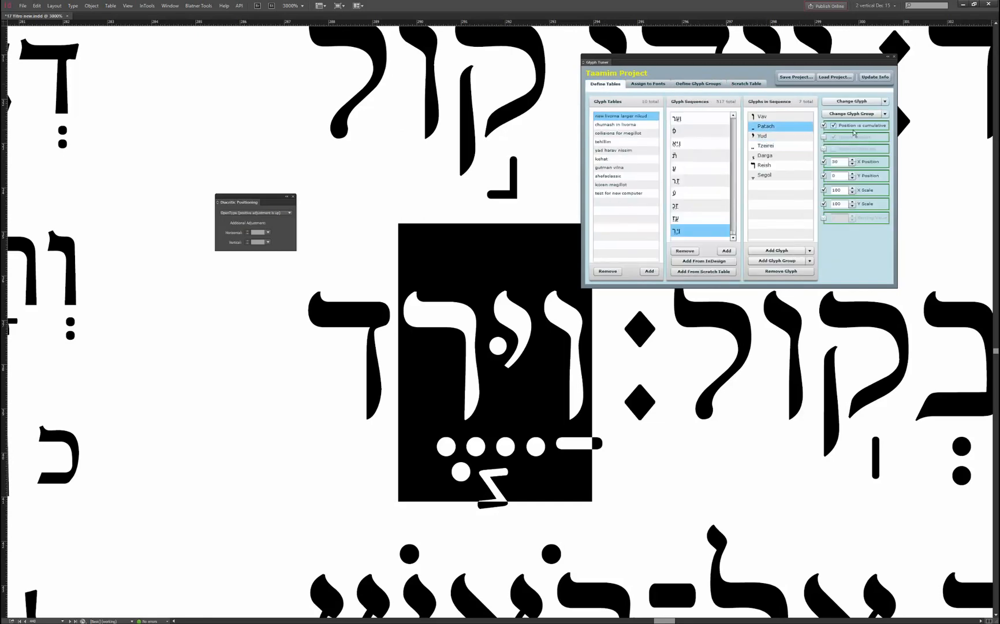
Step: Replace the Patach, Tzeirei and Segol in the new glyph sequence with the wide vowels glyph group and move the Glyph Tuner panel away
click(885, 113)
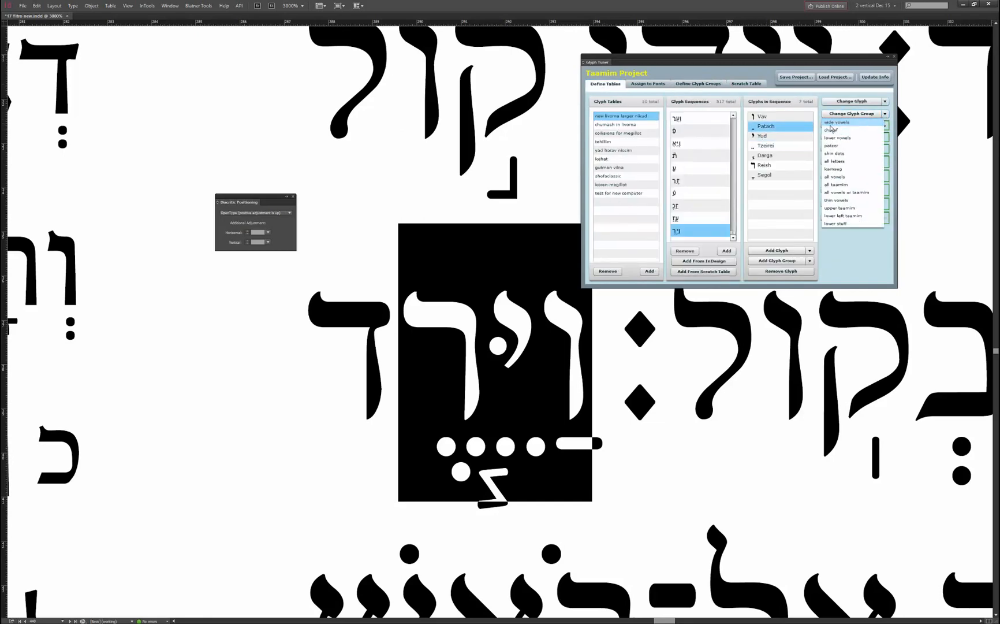
click(879, 121)
click(885, 114)
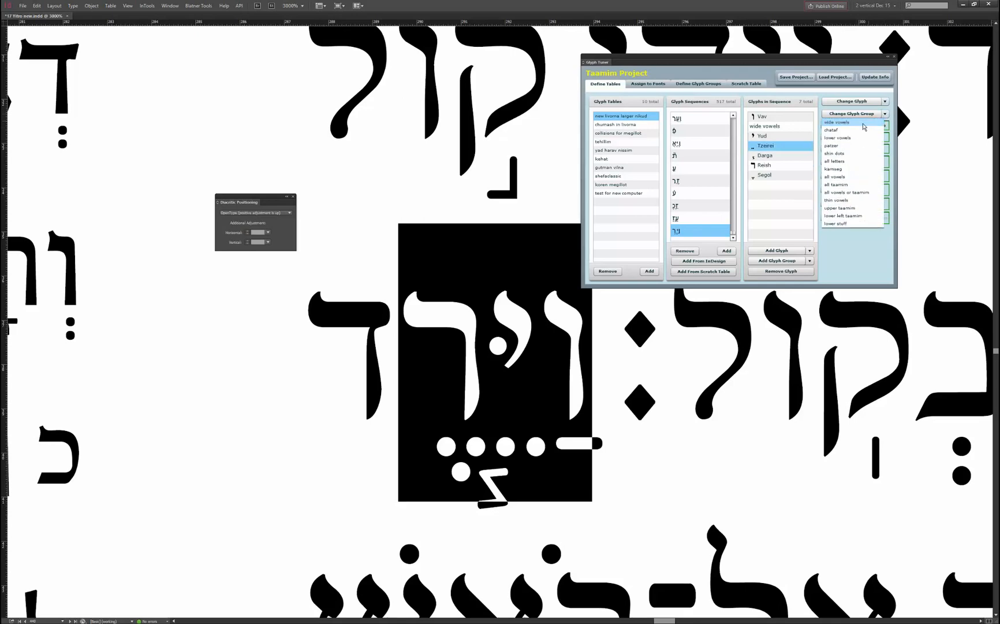
click(865, 124)
click(777, 176)
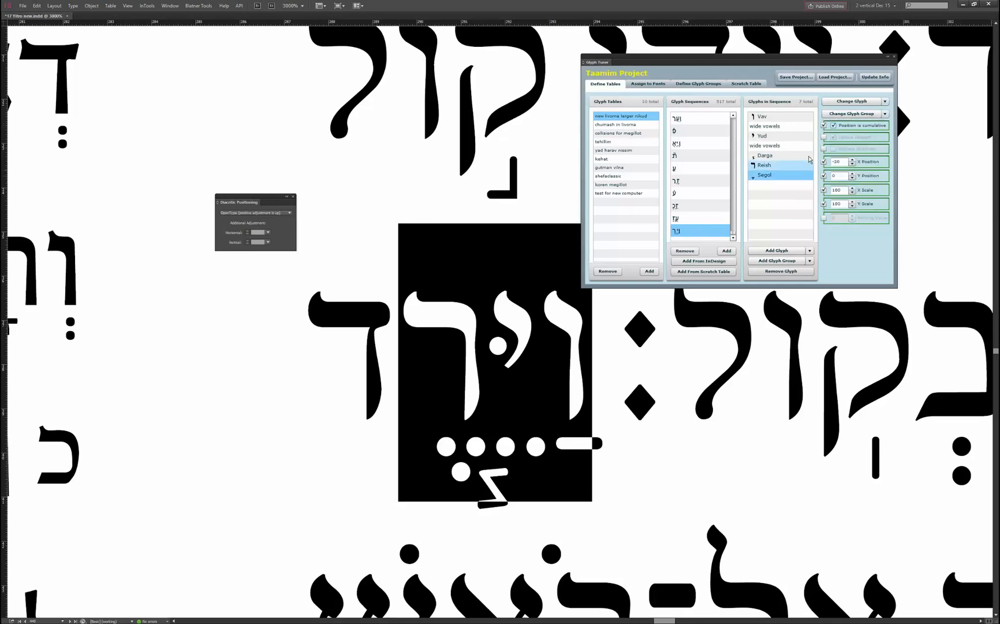
click(885, 115)
click(875, 123)
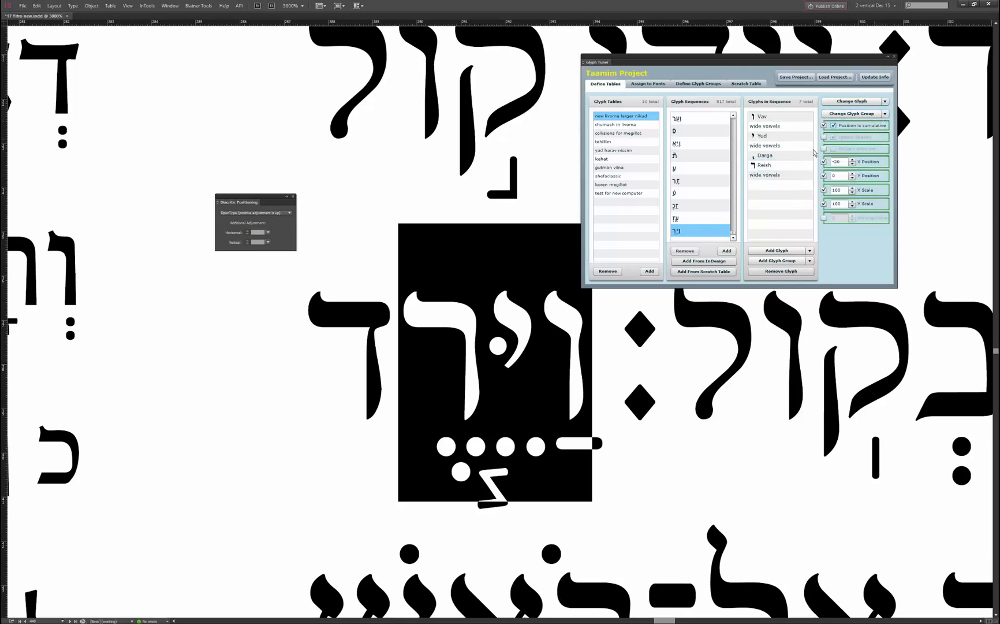
click(775, 126)
click(774, 120)
drag(642, 61, 0, 376)
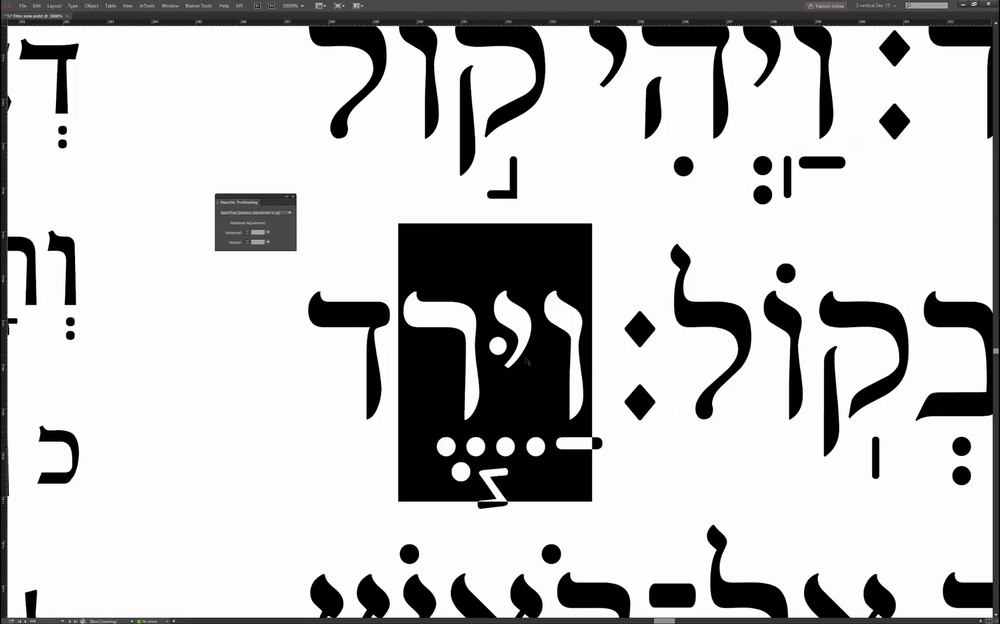
Step: Select the word יעננו in a wider view of the page to examine its marks, and clear the Diacritic Positioning panel from the text
click(595, 352)
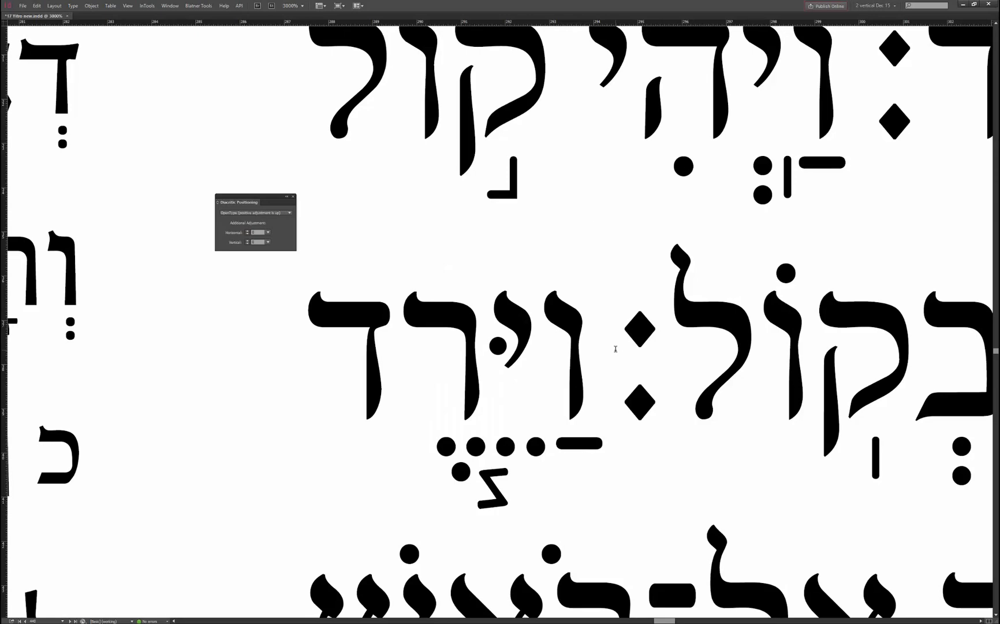
key(ctrl+minus)
key(ctrl+minus)
key(ctrl+minus)
scroll(714, 358, up, 3)
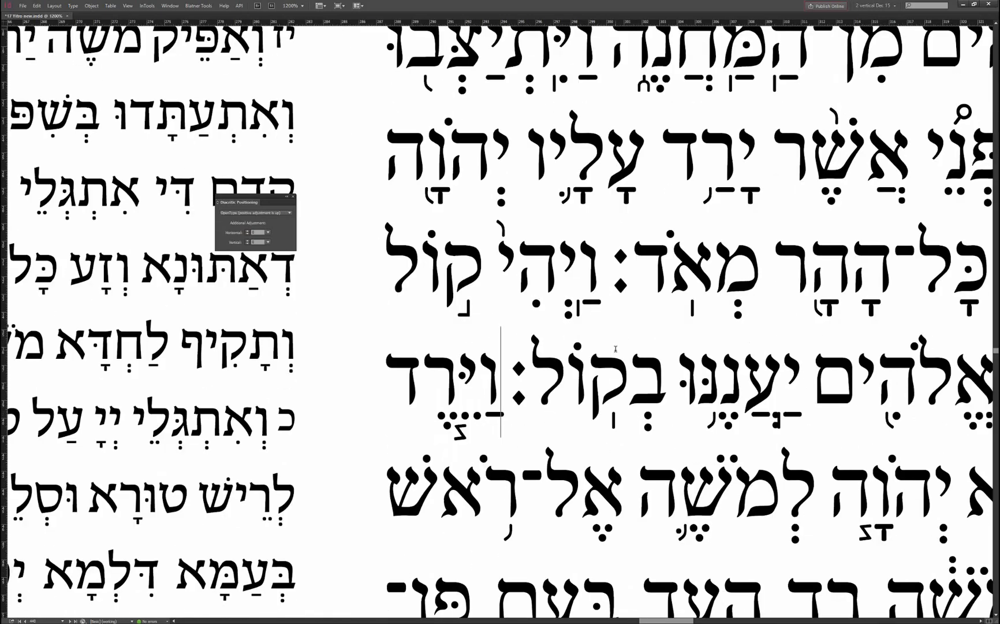
drag(714, 358, 498, 333)
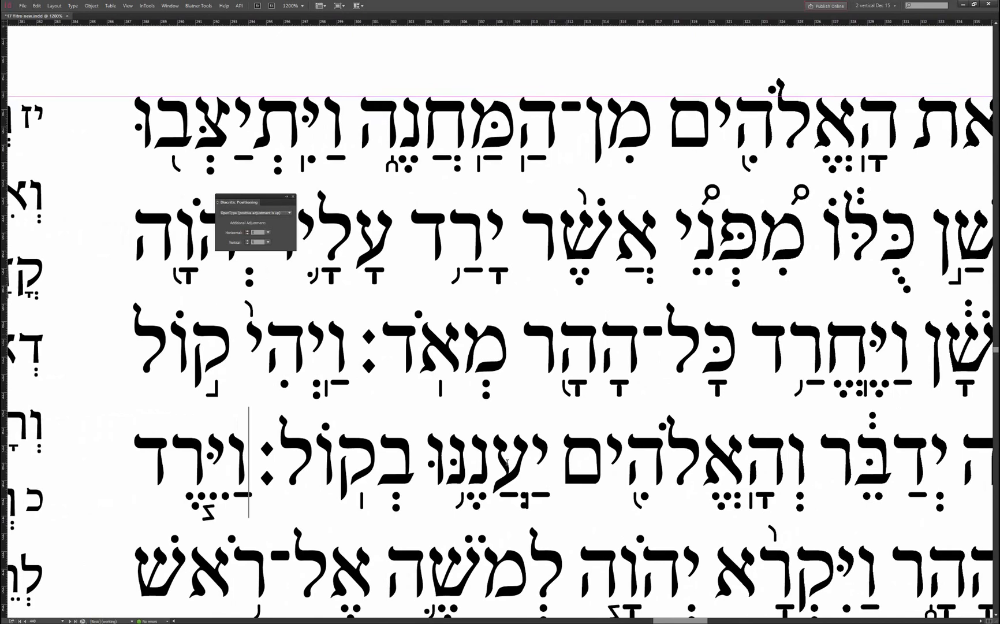
double_click(509, 464)
drag(237, 197, 998, 385)
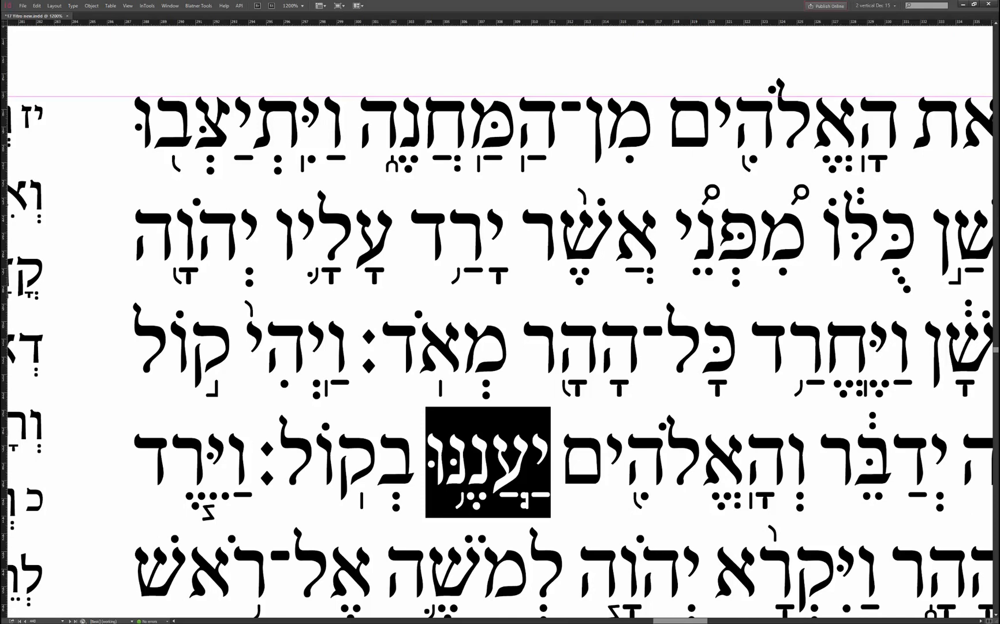
Step: Select all the text in the story and run the glyph tuning on it with the Chabad new font entry
drag(500, 273, 998, 311)
click(525, 345)
click(697, 364)
key(ctrl+a)
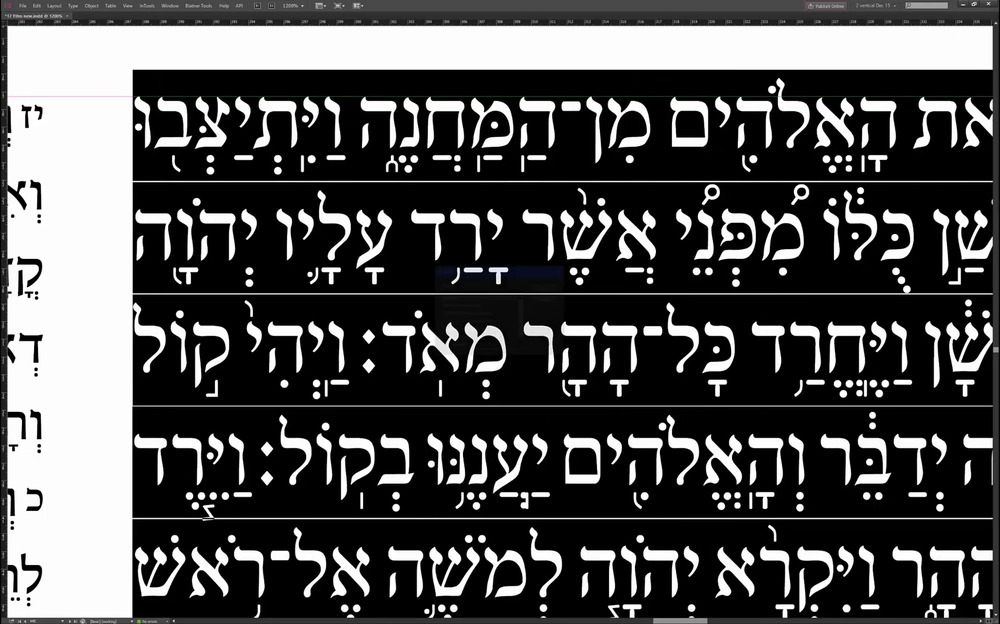
scroll(501, 340, down, 1)
click(463, 347)
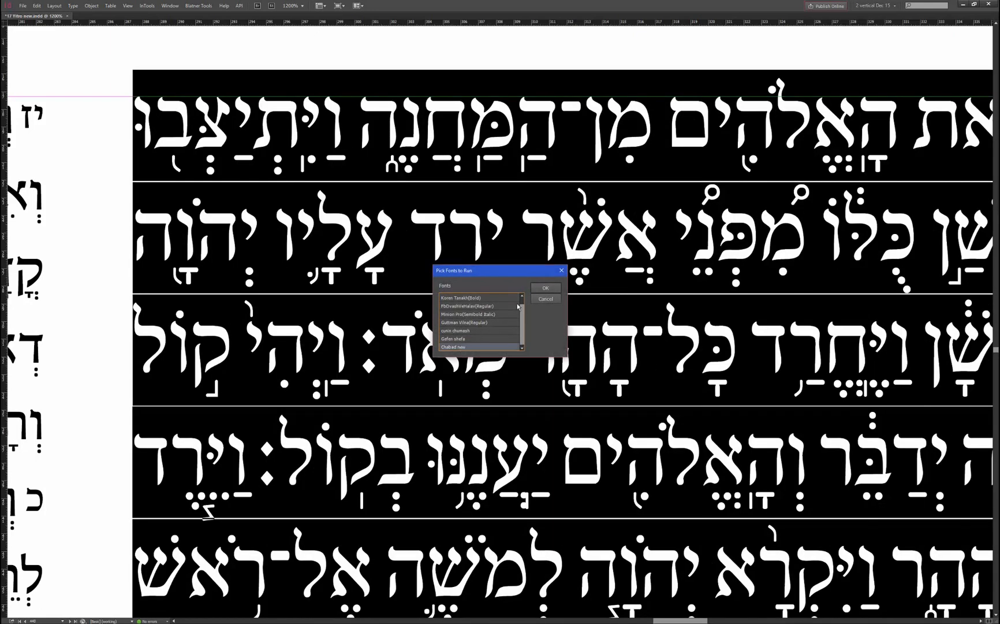
click(545, 287)
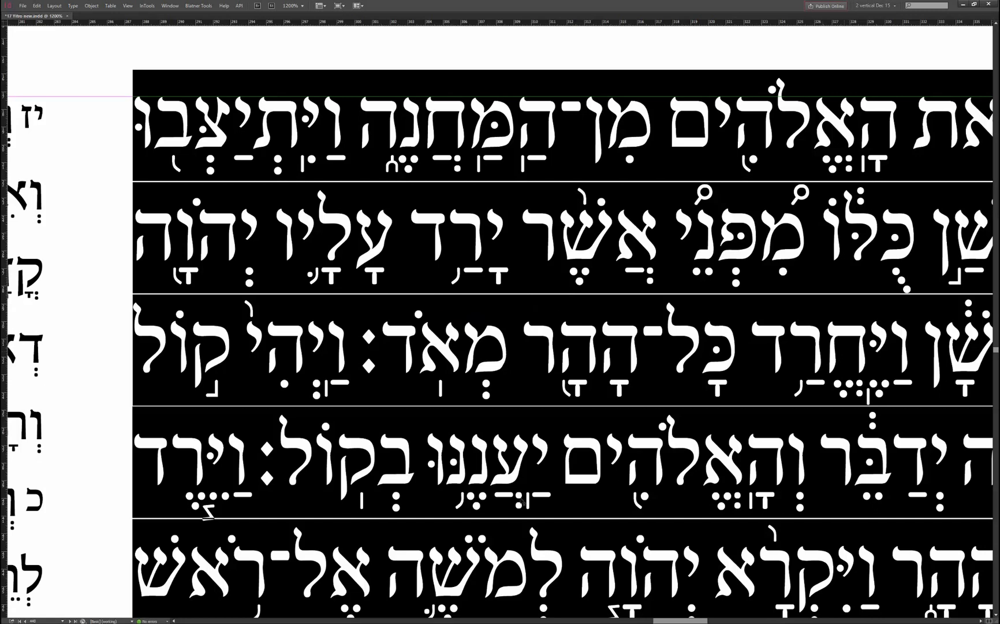
Step: Examine the vowel and cantillation mark positions in יעננו, מפני and ויחרד and across the surrounding lines
double_click(508, 484)
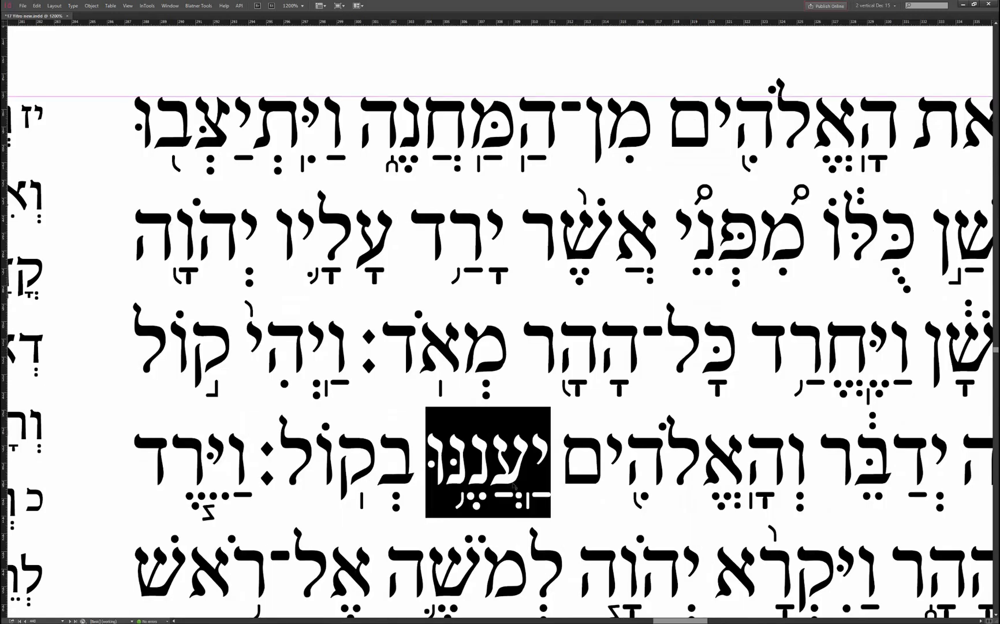
double_click(727, 233)
double_click(824, 372)
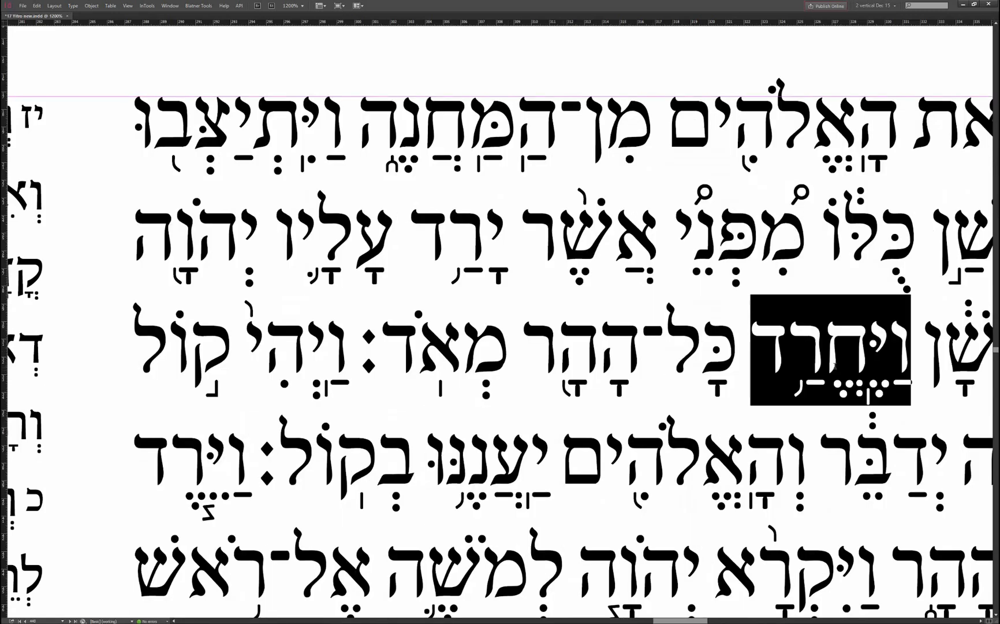
click(488, 462)
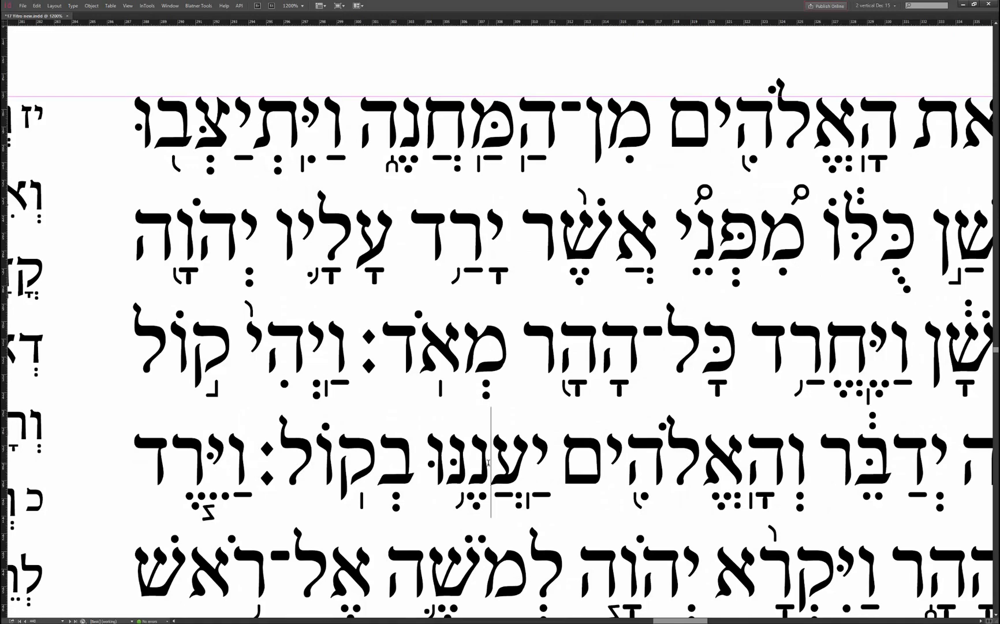
scroll(488, 462, down, 5)
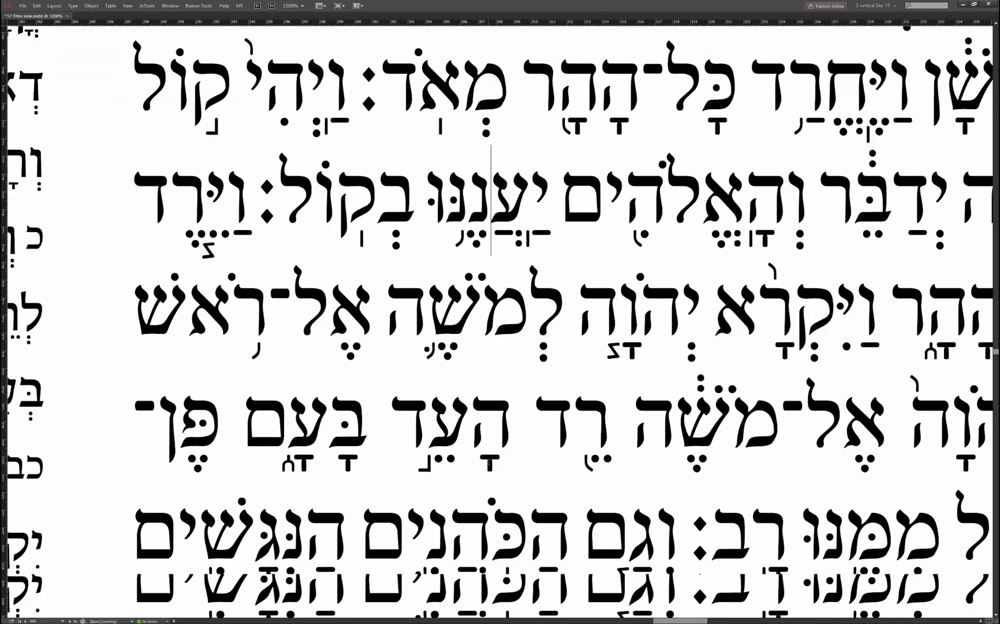
drag(744, 414, 432, 423)
drag(681, 411, 497, 415)
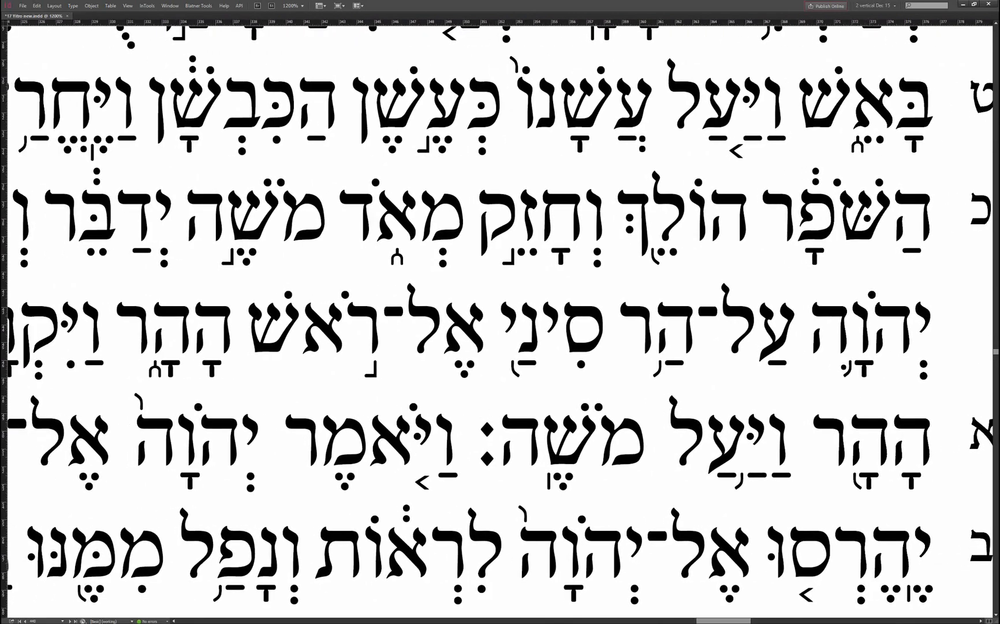
Step: Bring back the Glyph Tuner panel, review the glyph sequences stored in the "new livorna larger nikud" table, and move the panel away again
drag(0, 317, 513, 185)
scroll(478, 296, up, 3)
click(468, 258)
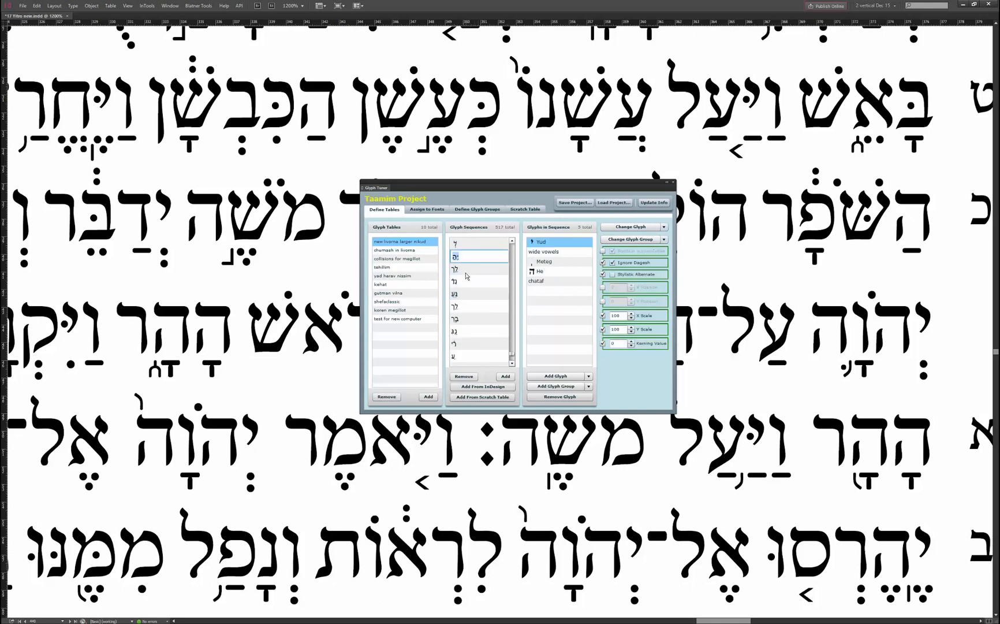
click(466, 273)
click(465, 285)
click(467, 296)
click(468, 309)
click(468, 321)
click(468, 334)
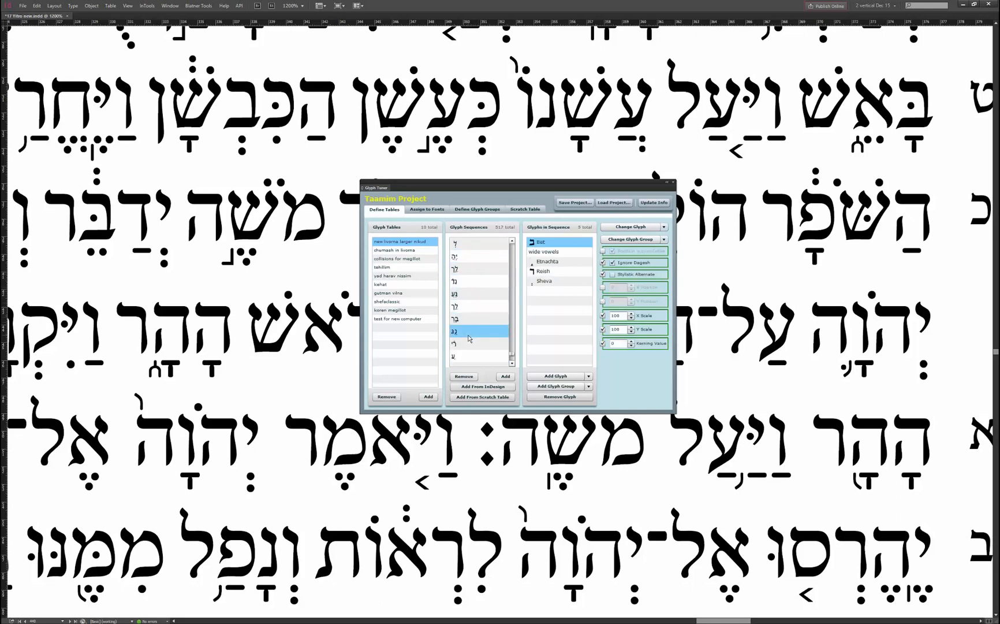
click(468, 343)
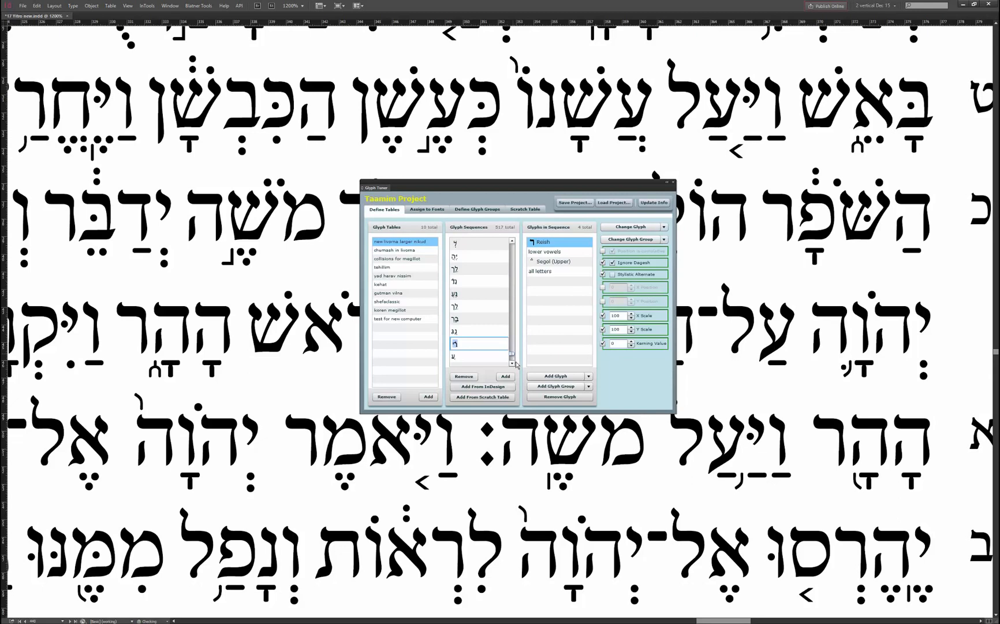
drag(512, 355, 511, 363)
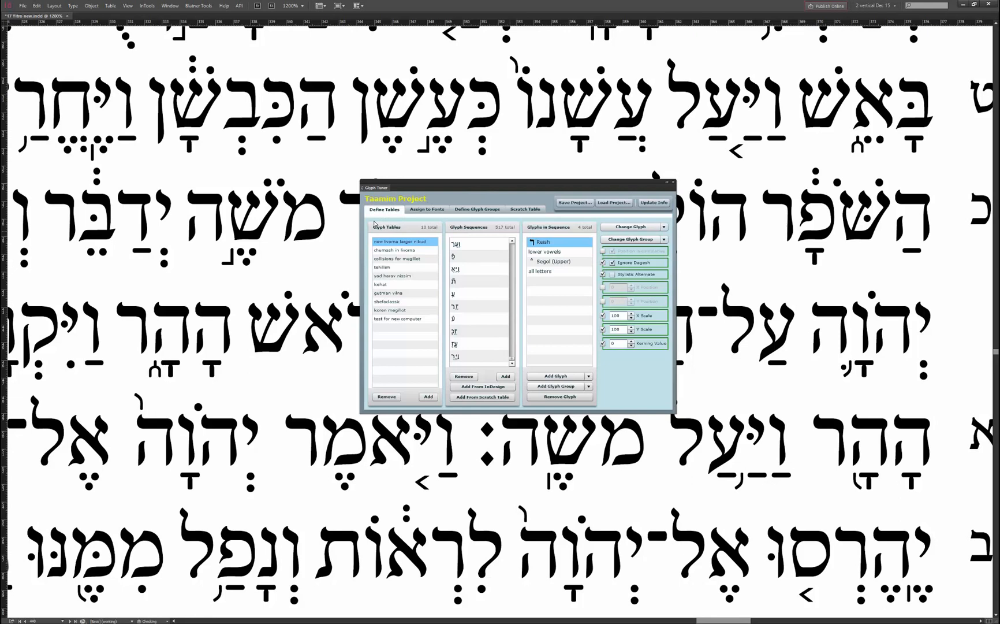
drag(484, 181, 0, 313)
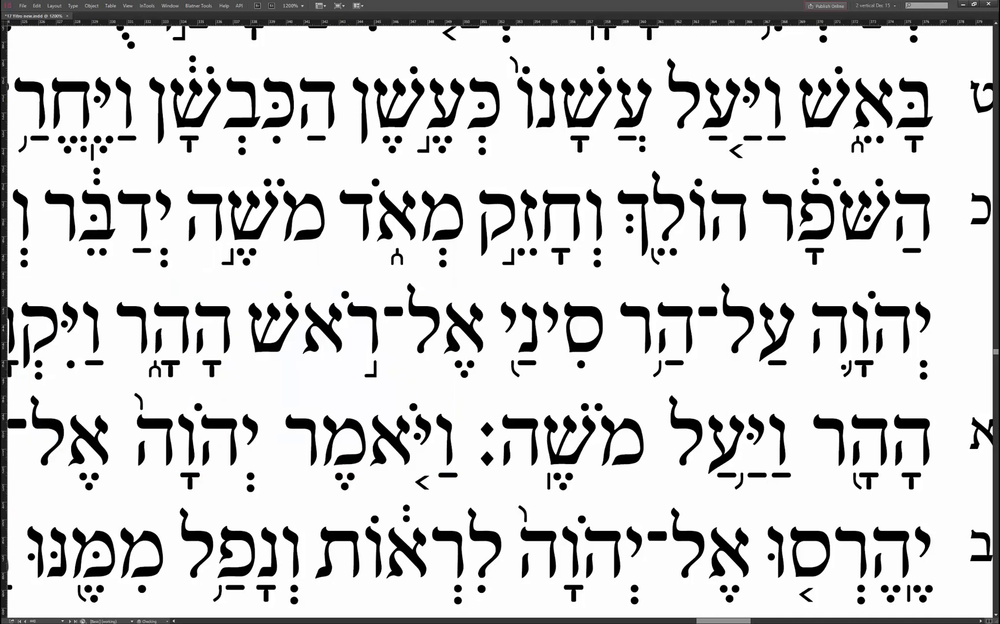